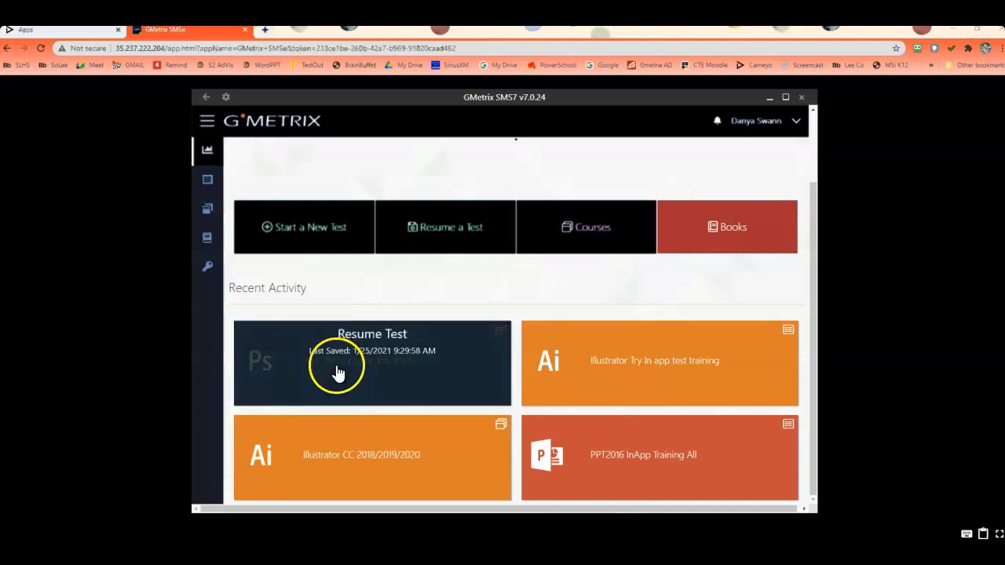
# - Resume the saved Photoshop practice test and skip the Spot Healing Tool question about the bruised apple
pyautogui.click(337, 371)
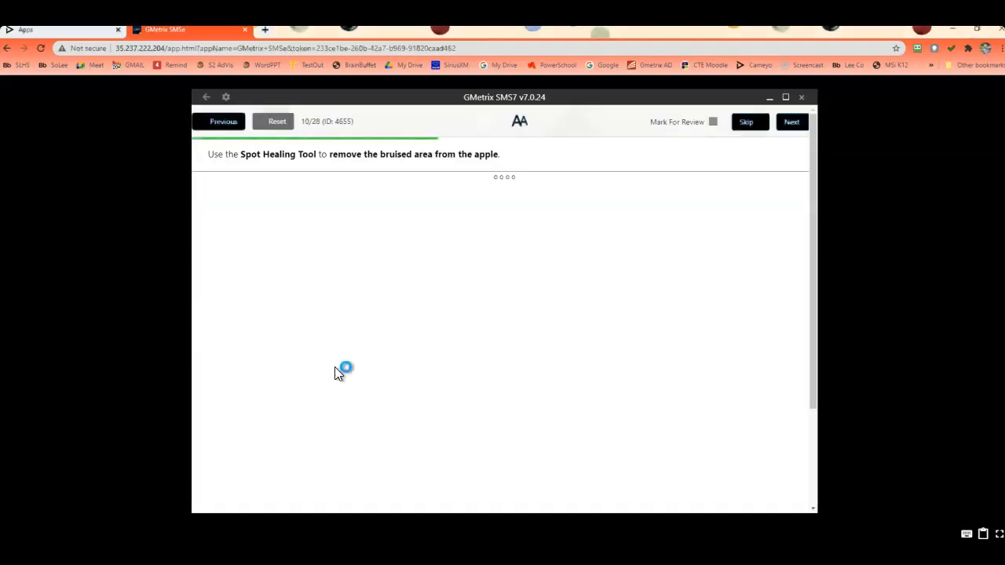
pyautogui.click(758, 126)
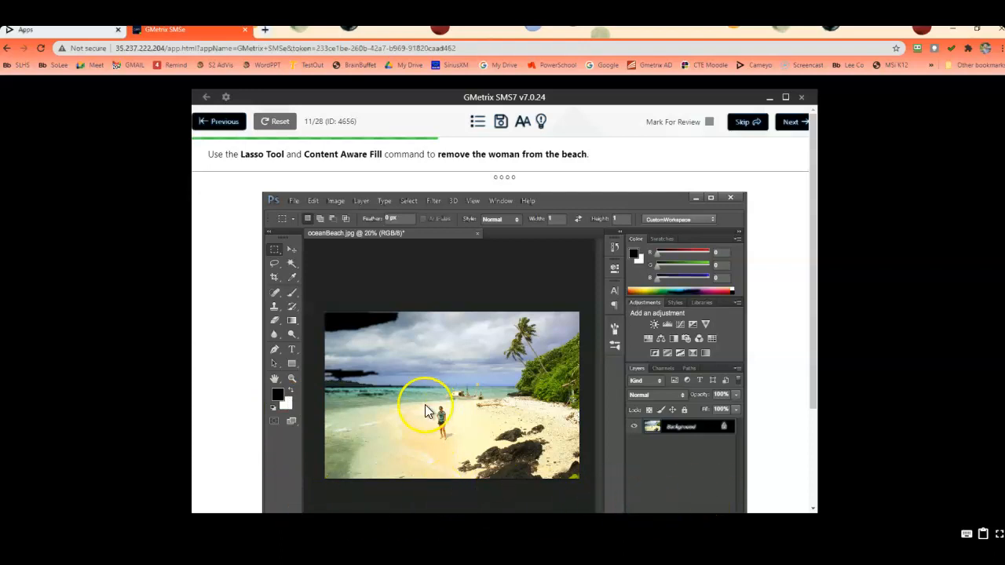
pyautogui.click(379, 418)
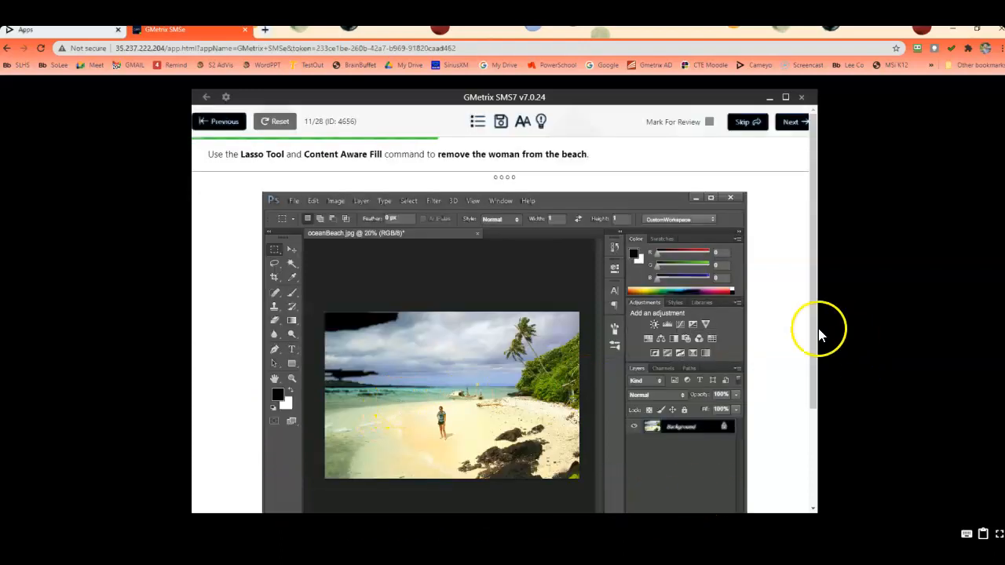
# - Draw a closed Lasso Tool selection around the woman on the beach
pyautogui.click(276, 266)
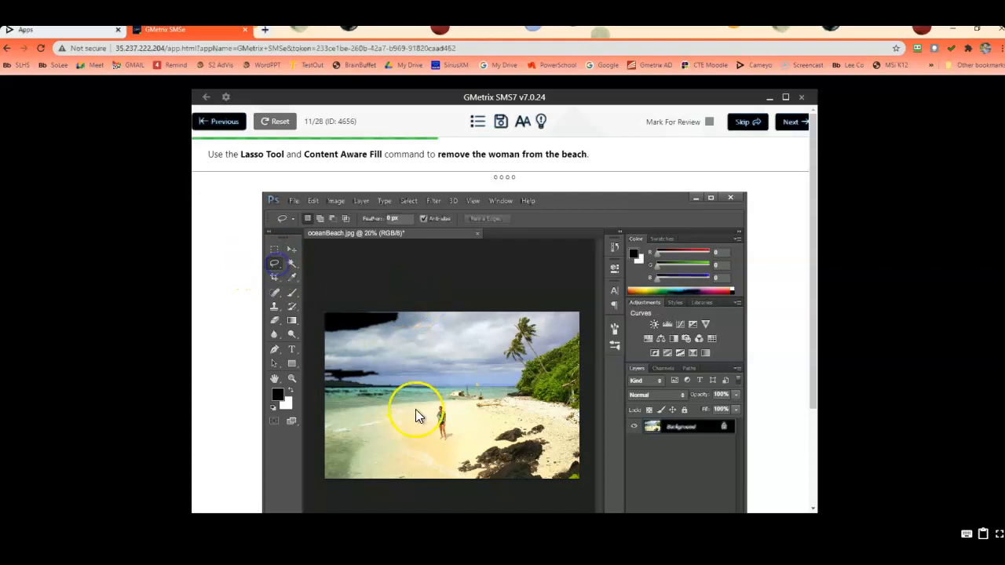
pyautogui.moveTo(436, 409)
pyautogui.mouseDown()
pyautogui.moveTo(451, 424)
pyautogui.moveTo(433, 404)
pyautogui.moveTo(432, 431)
pyautogui.mouseUp()
pyautogui.click(277, 269)
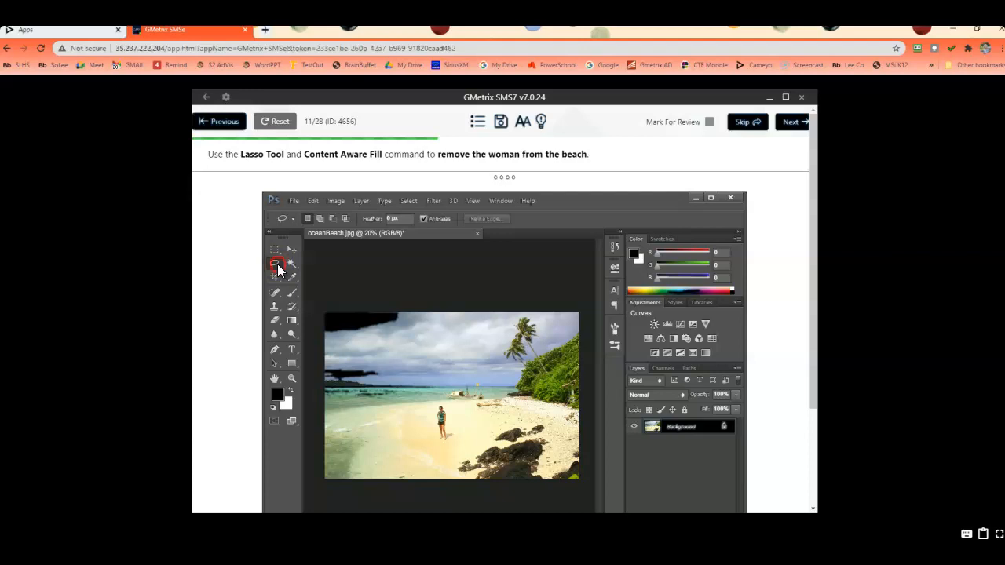
pyautogui.moveTo(430, 407)
pyautogui.mouseDown()
pyautogui.moveTo(442, 446)
pyautogui.moveTo(447, 405)
pyautogui.moveTo(431, 407)
pyautogui.mouseUp()
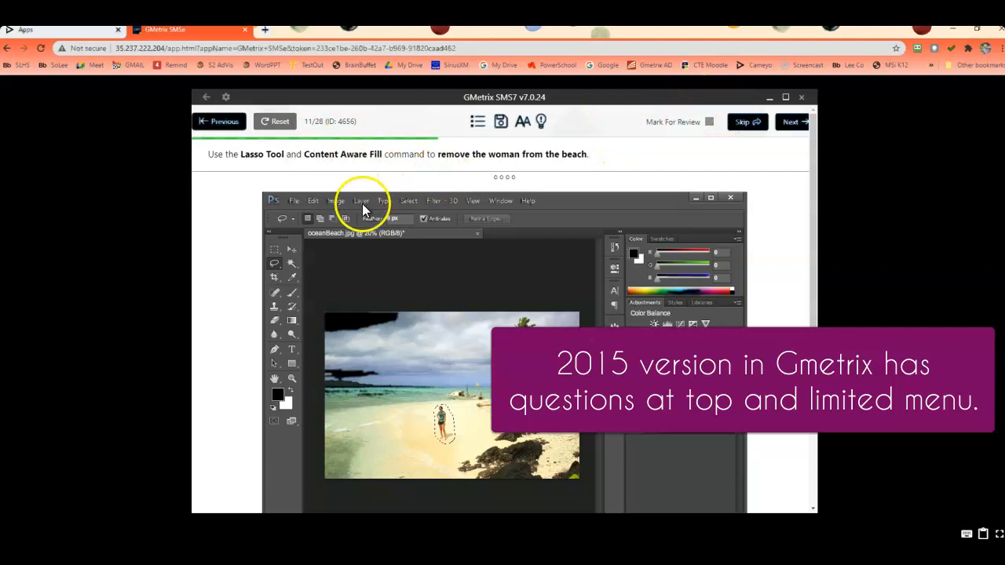
# - Fill the lassoed selection with Content-Aware contents, then submit the answer and continue to the next question
pyautogui.click(313, 202)
pyautogui.click(328, 199)
pyautogui.click(363, 201)
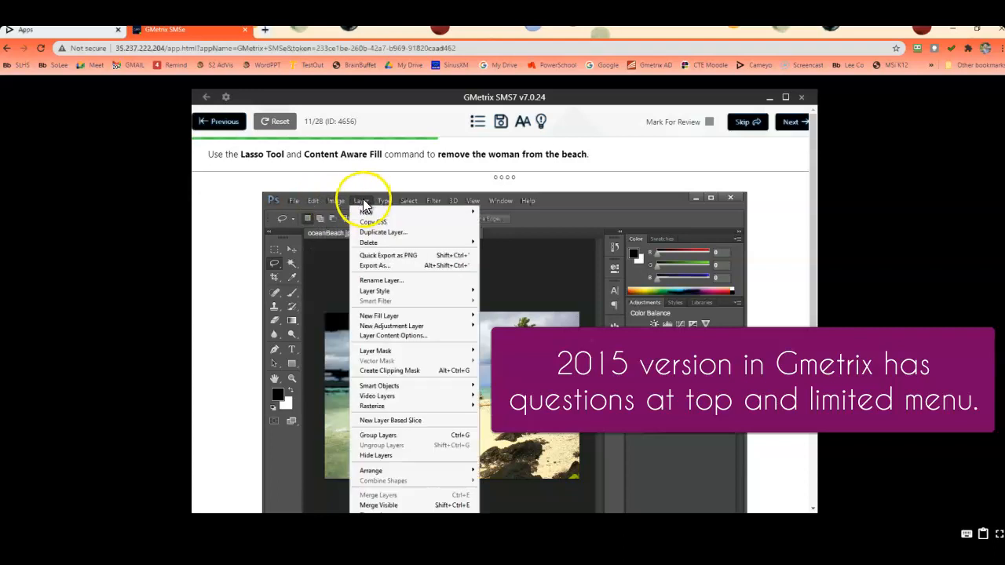
pyautogui.click(313, 201)
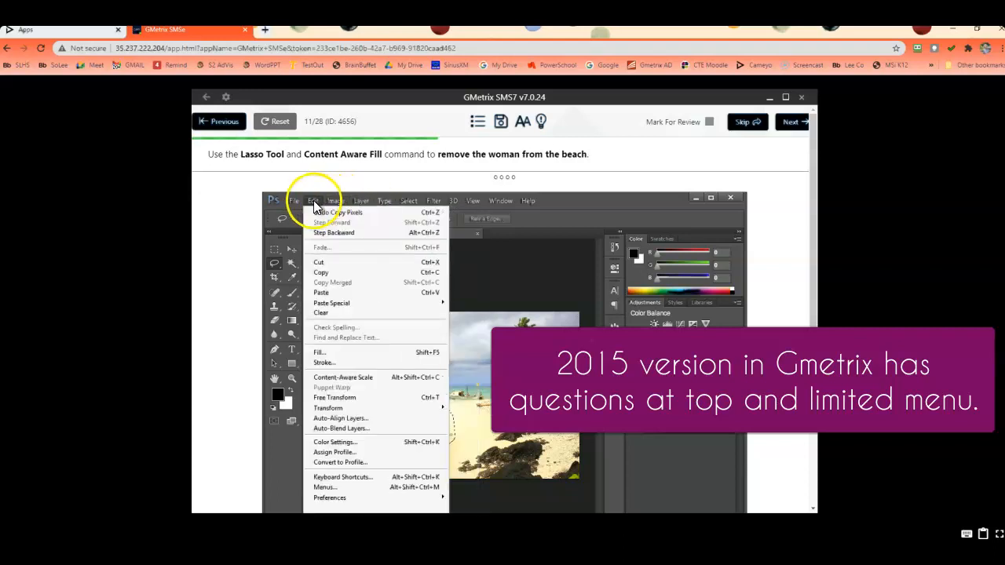
pyautogui.click(321, 353)
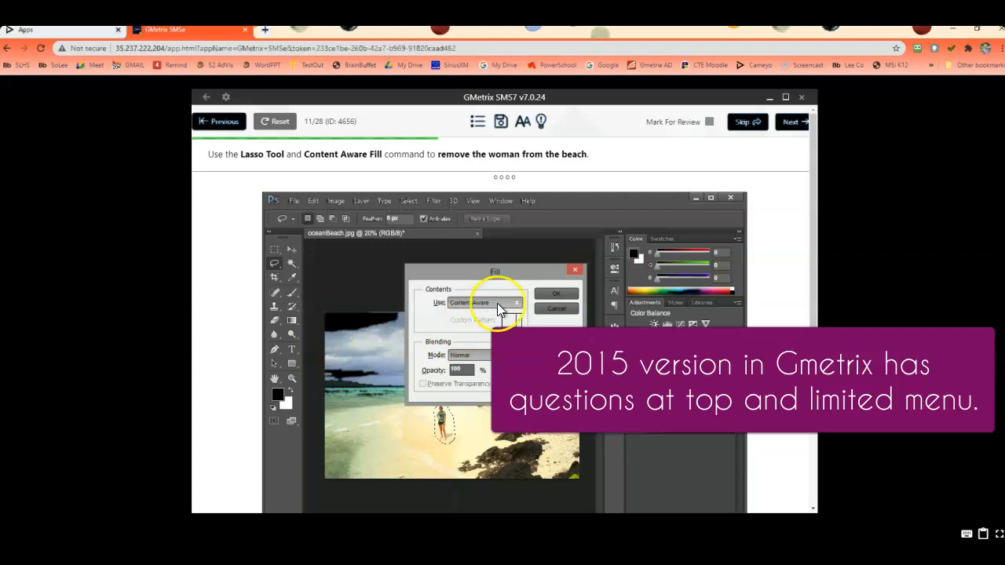
pyautogui.click(556, 293)
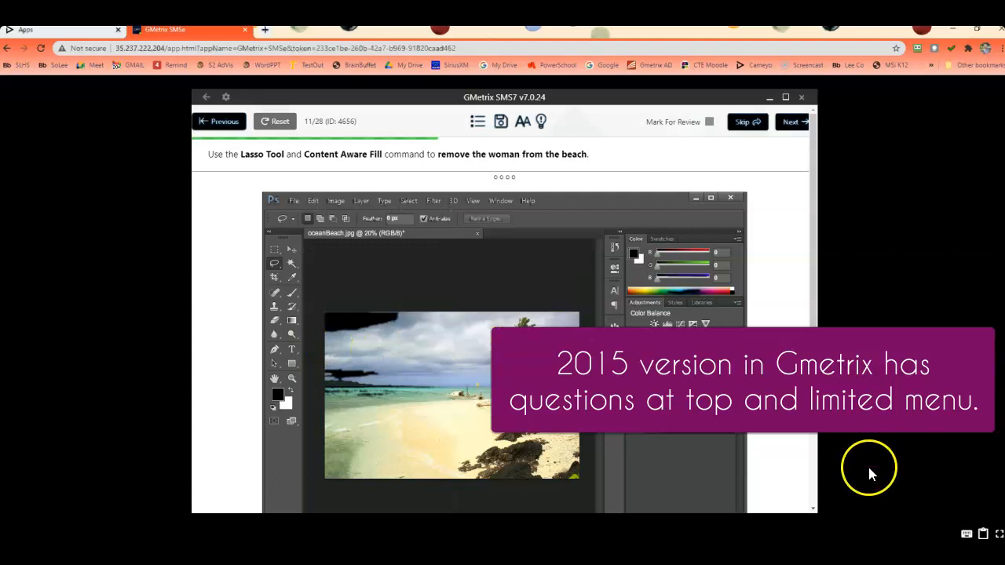
pyautogui.click(791, 123)
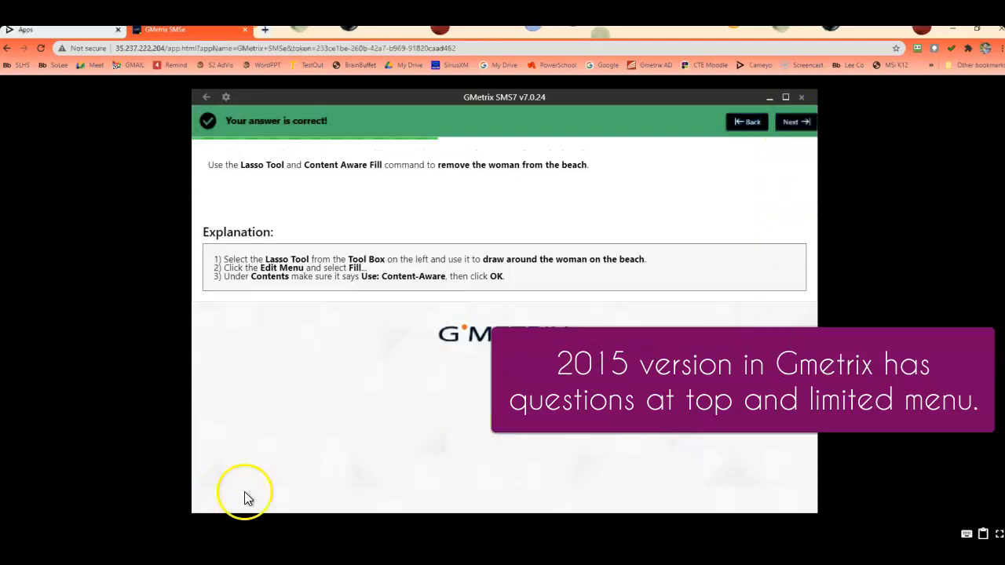
pyautogui.click(790, 123)
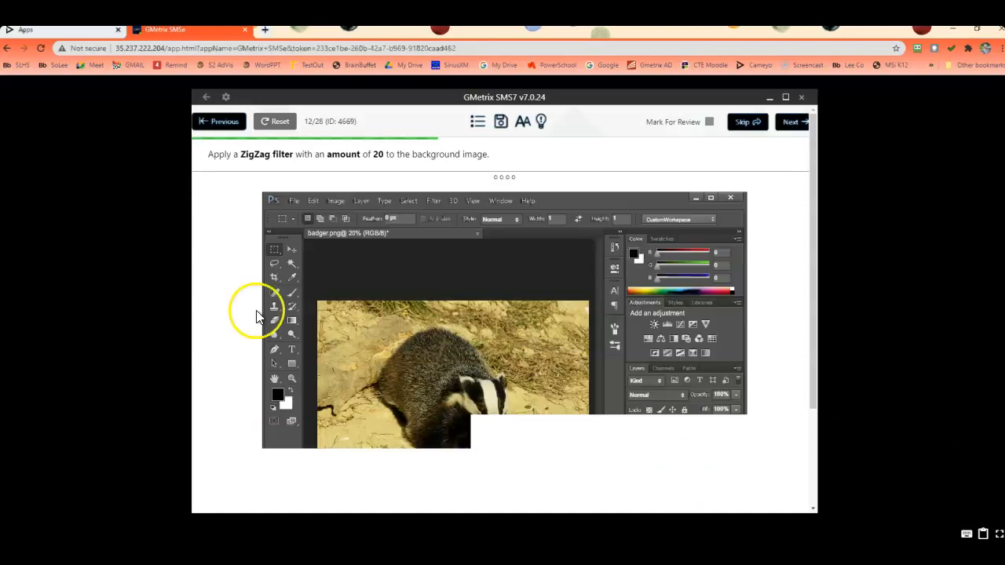
# - Apply a ZigZag filter with an amount of 20 to the badger image layer and submit the answer
pyautogui.click(679, 426)
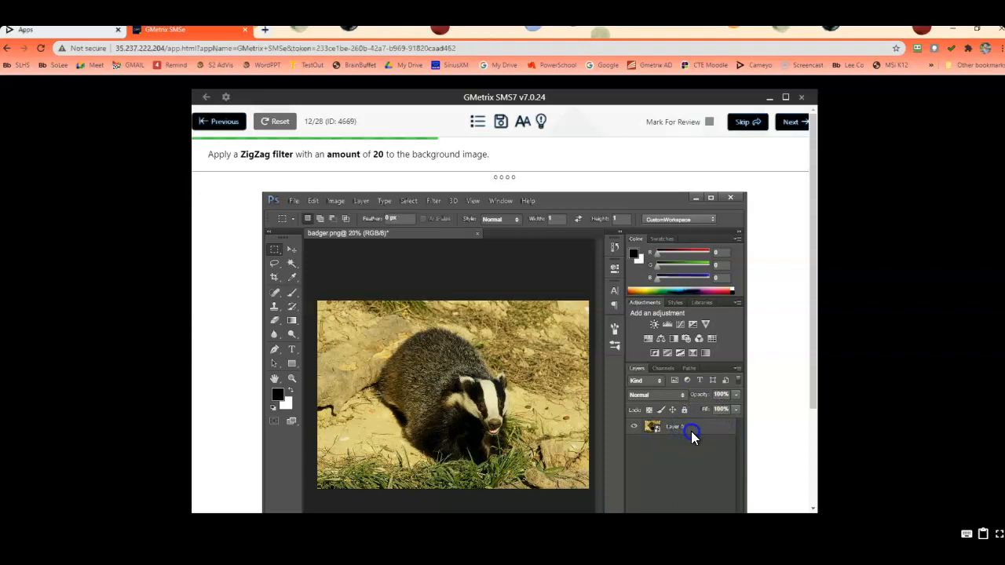
pyautogui.scroll(-1, 503, 424)
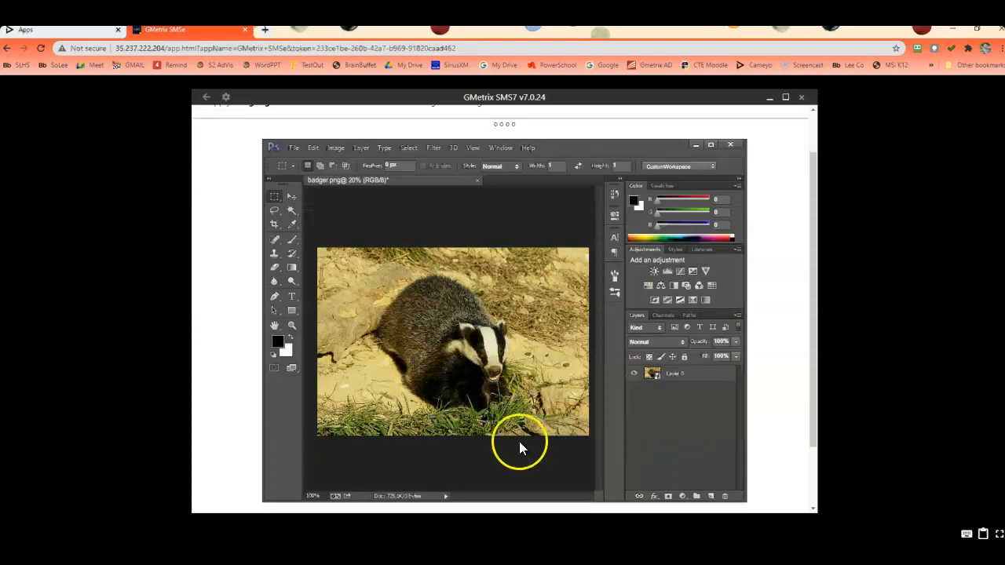
pyautogui.scroll(-1, 501, 374)
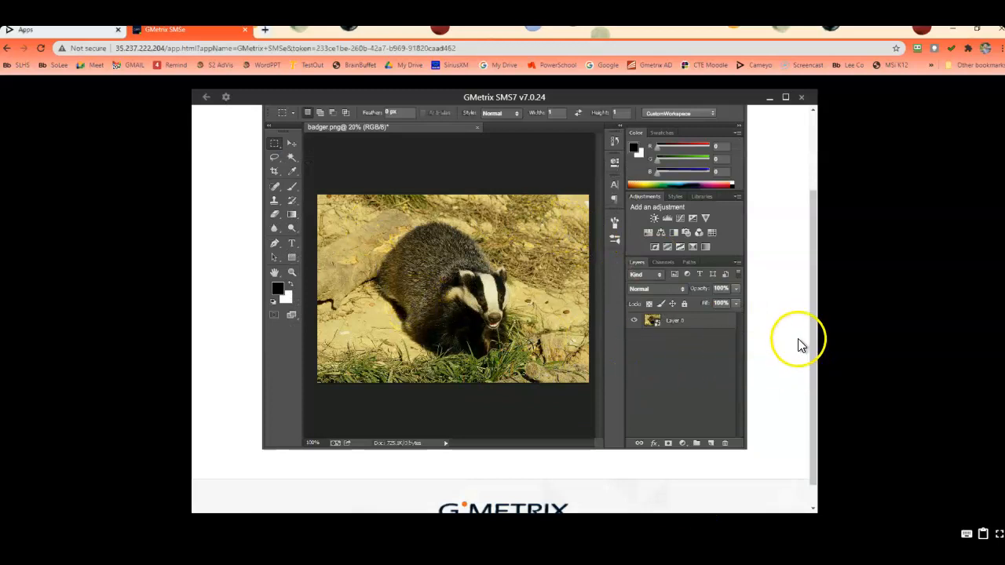
pyautogui.scroll(2, 808, 339)
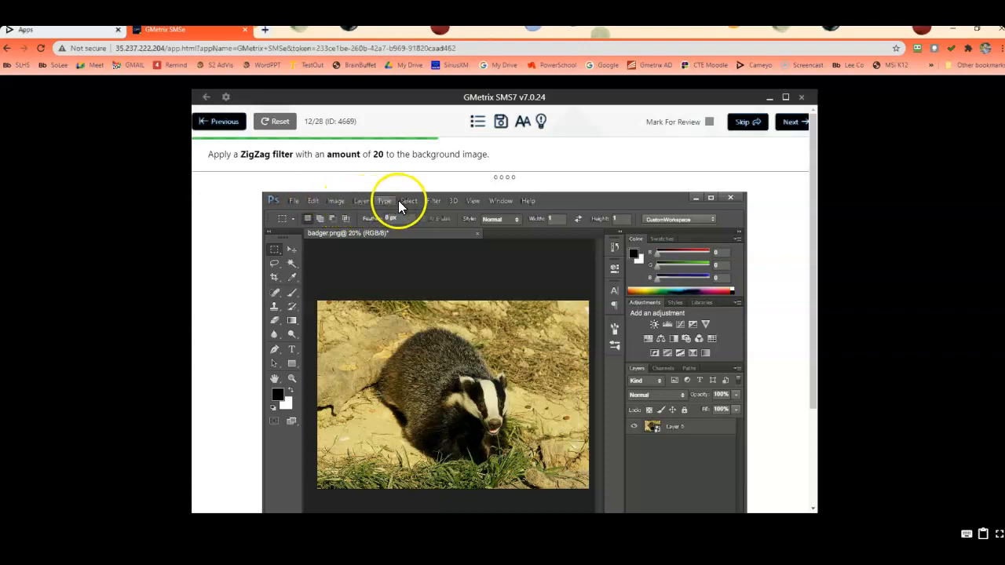
pyautogui.click(433, 201)
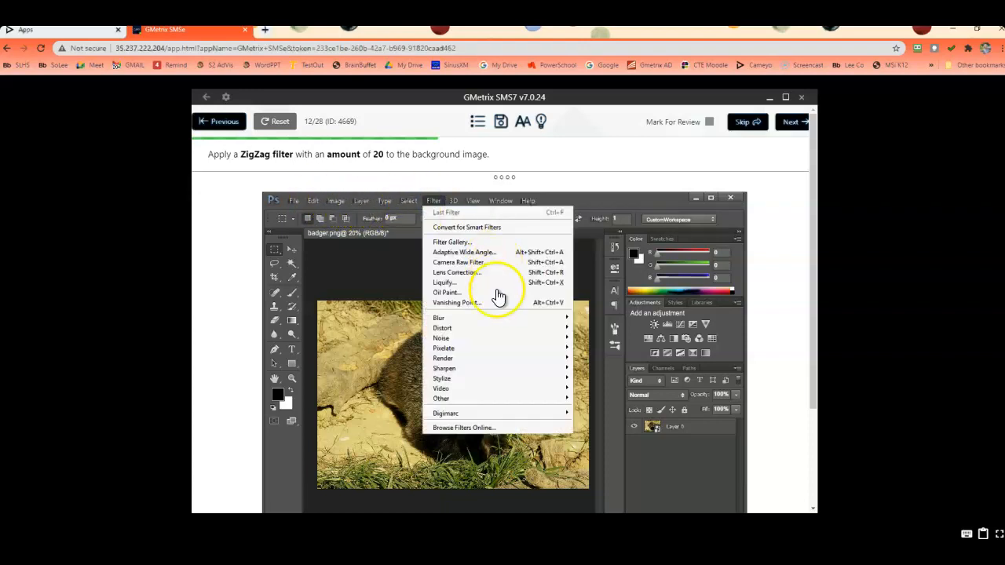
pyautogui.moveTo(443, 328)
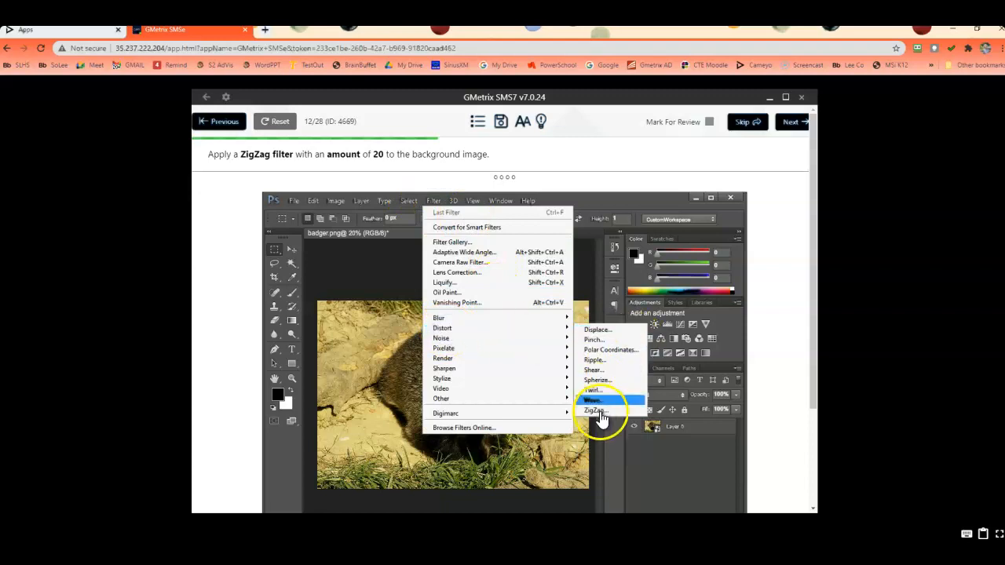
pyautogui.click(598, 412)
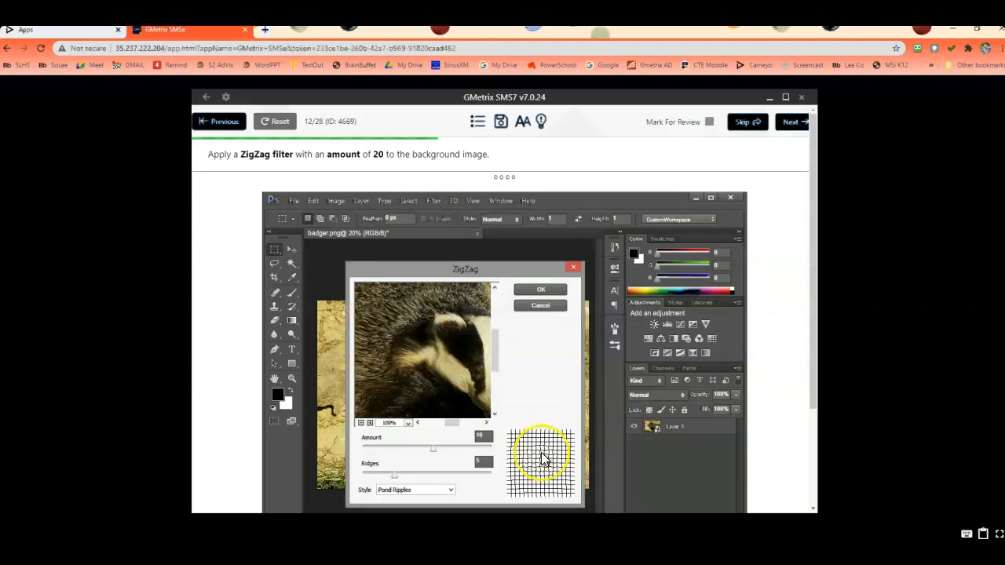
pyautogui.moveTo(485, 436); pyautogui.dragTo(465, 436)
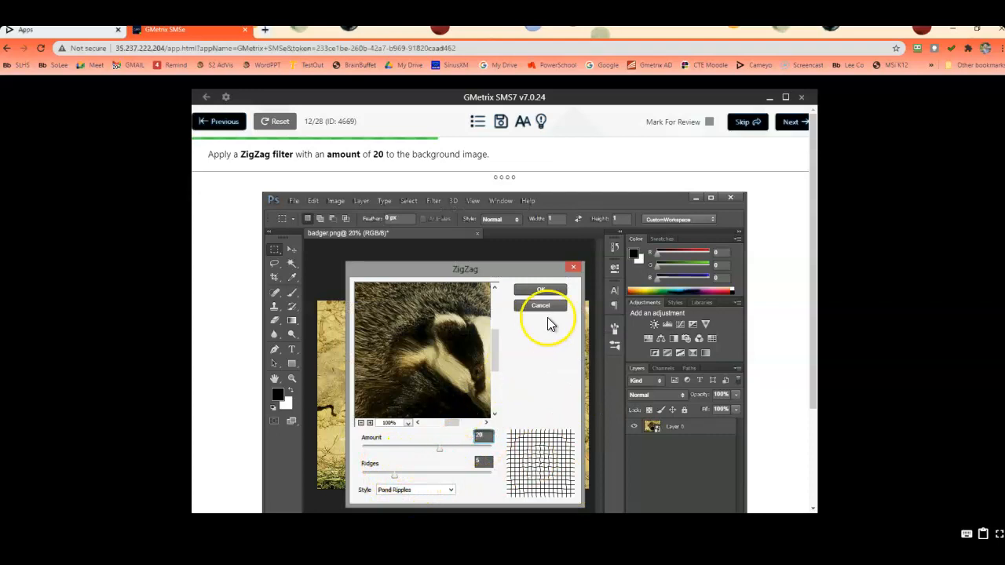
pyautogui.click(540, 290)
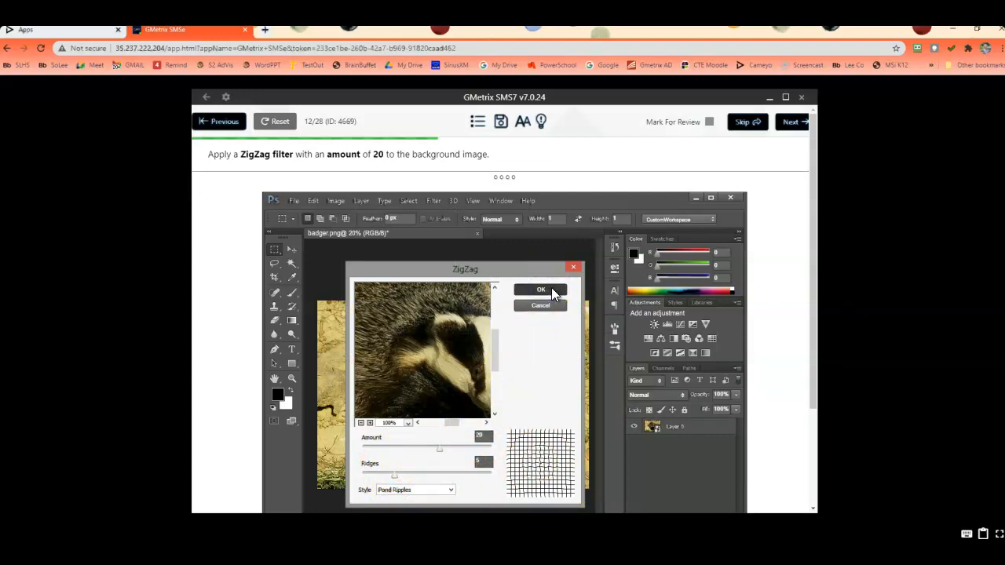
pyautogui.click(780, 124)
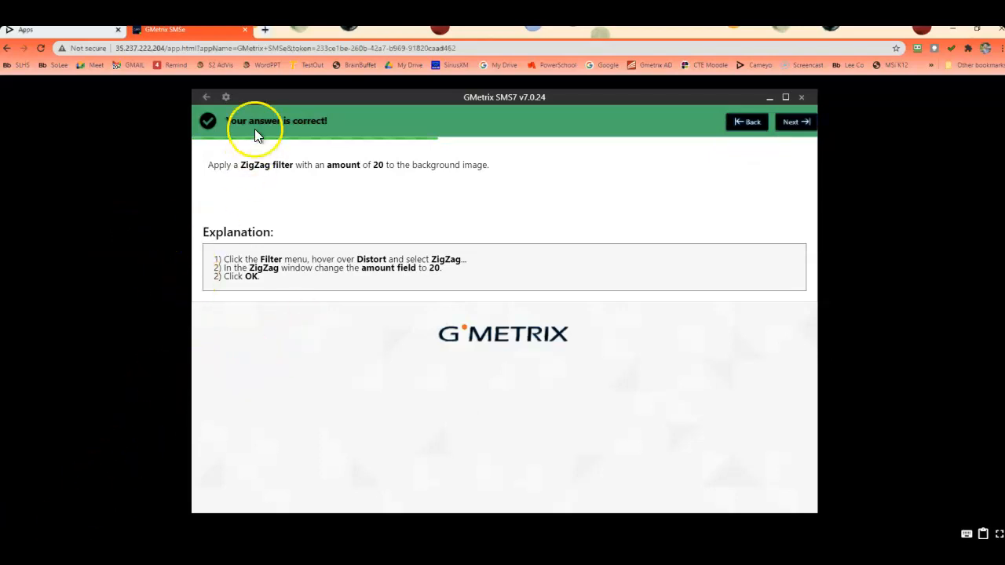
pyautogui.click(227, 100)
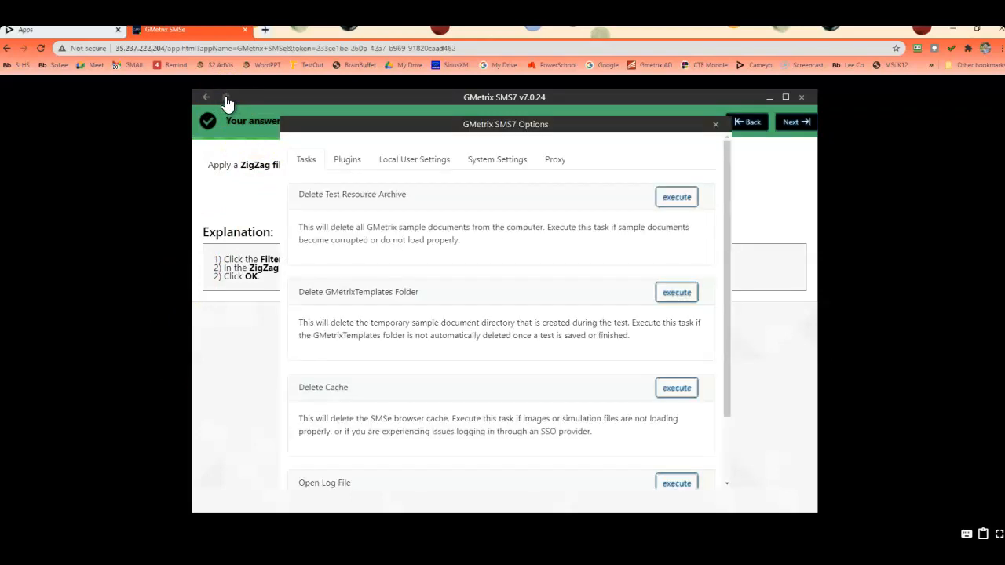
pyautogui.click(240, 106)
pyautogui.click(716, 125)
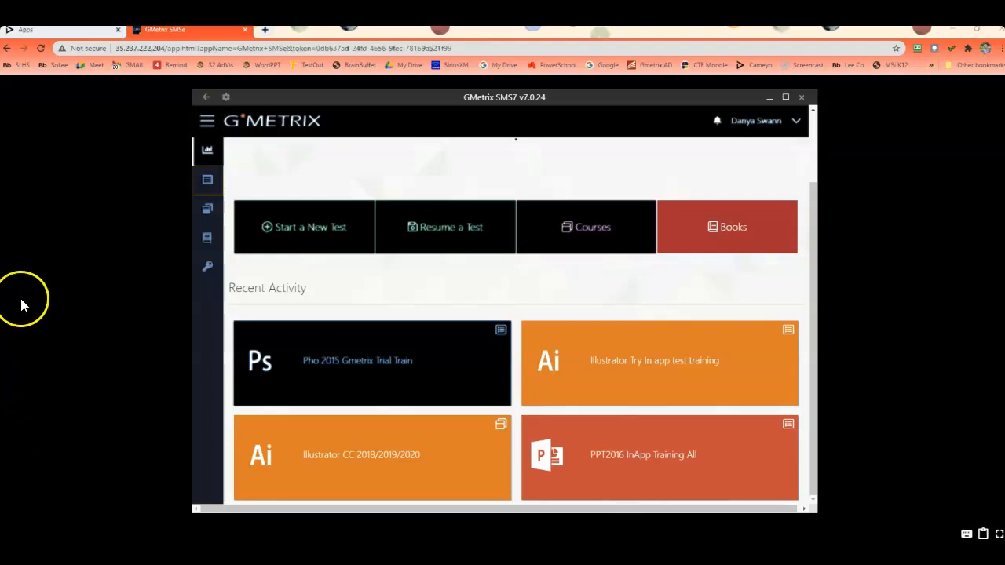
# - Start the Photoshop InApp Training Gmetrix test in Training Mode from the Adobe CC 2018/2019/2020 tests, using the first listed access code
pyautogui.moveTo(207, 189)
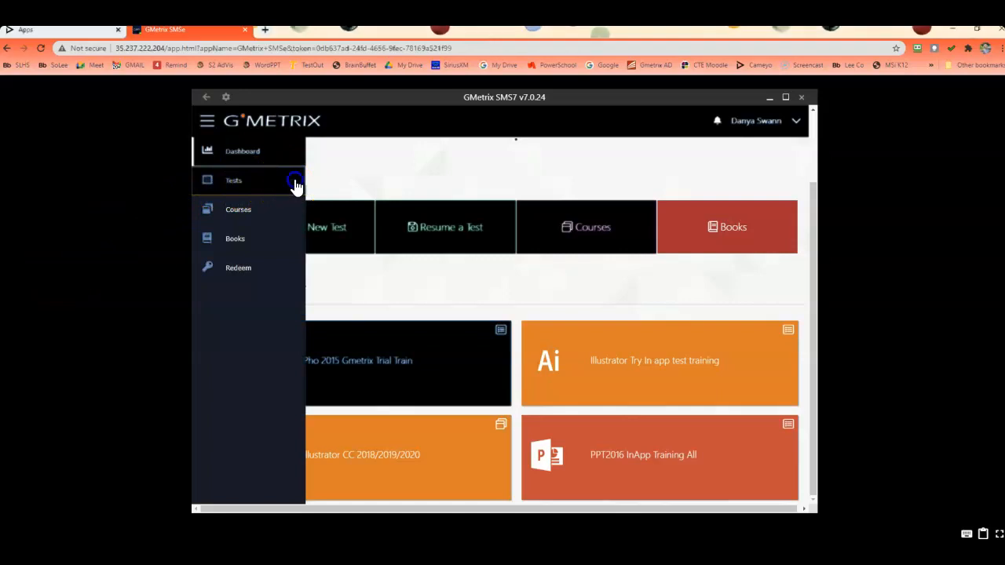
pyautogui.click(225, 189)
pyautogui.click(228, 210)
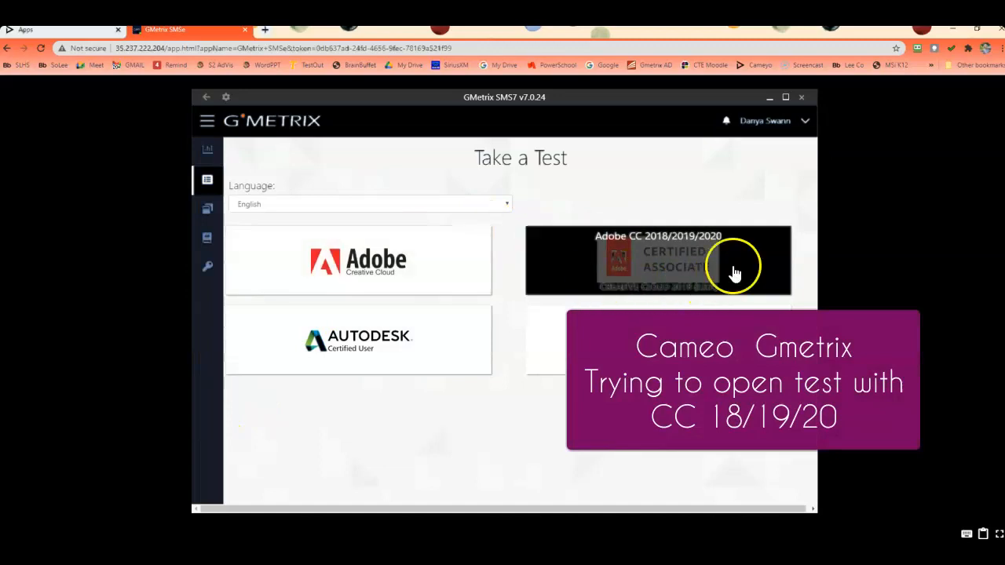
pyautogui.click(658, 260)
pyautogui.click(328, 385)
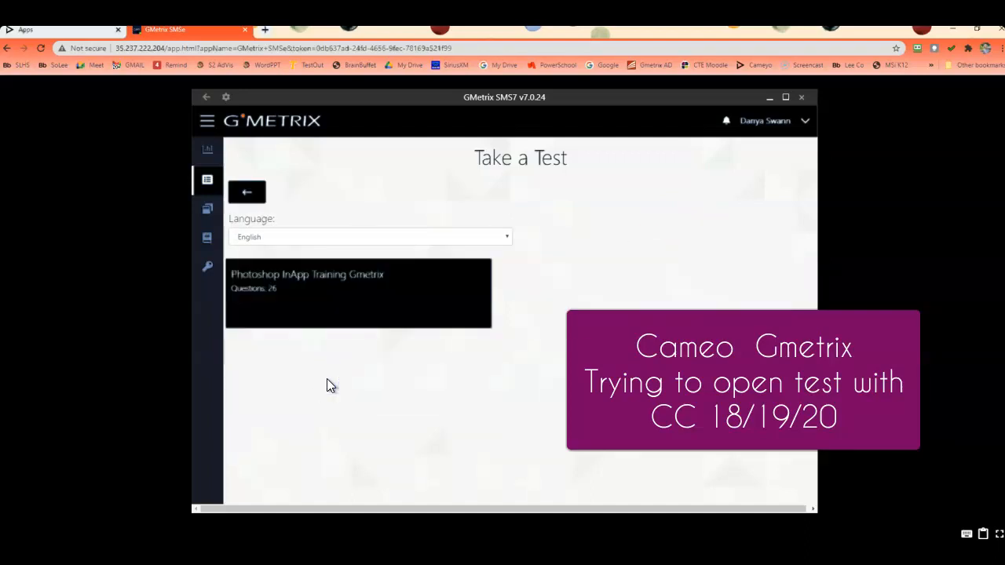
pyautogui.moveTo(325, 317)
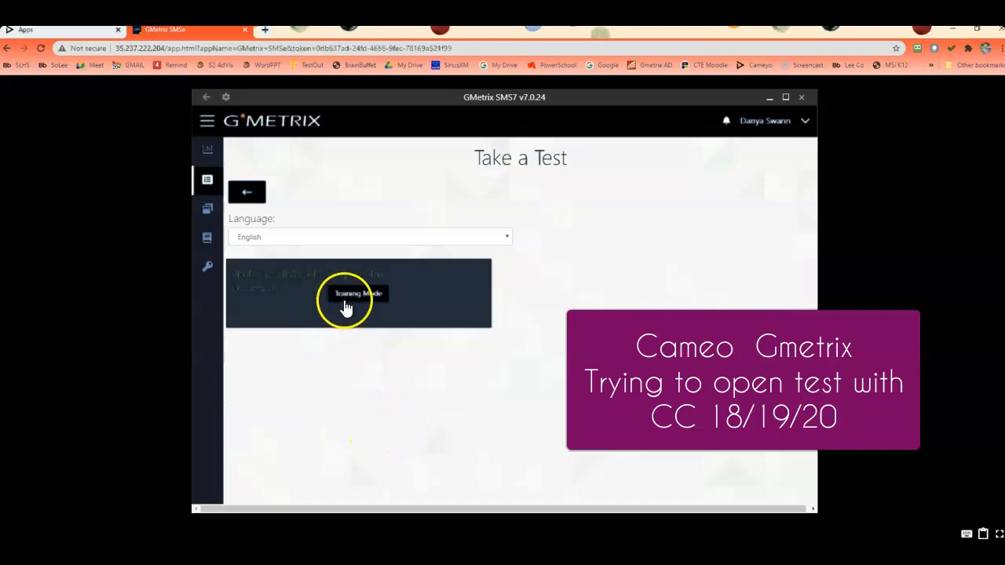
pyautogui.click(356, 297)
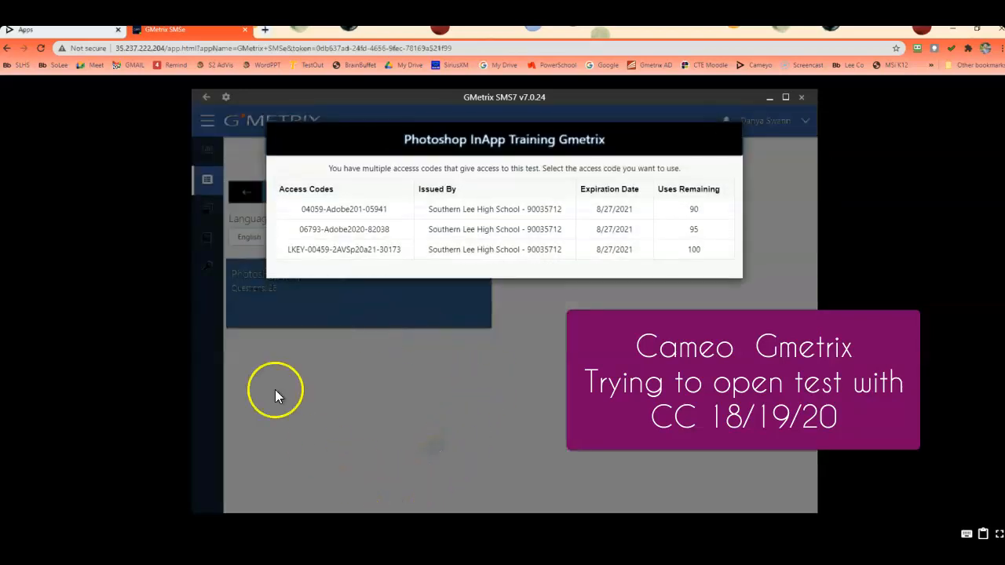
pyautogui.click(346, 213)
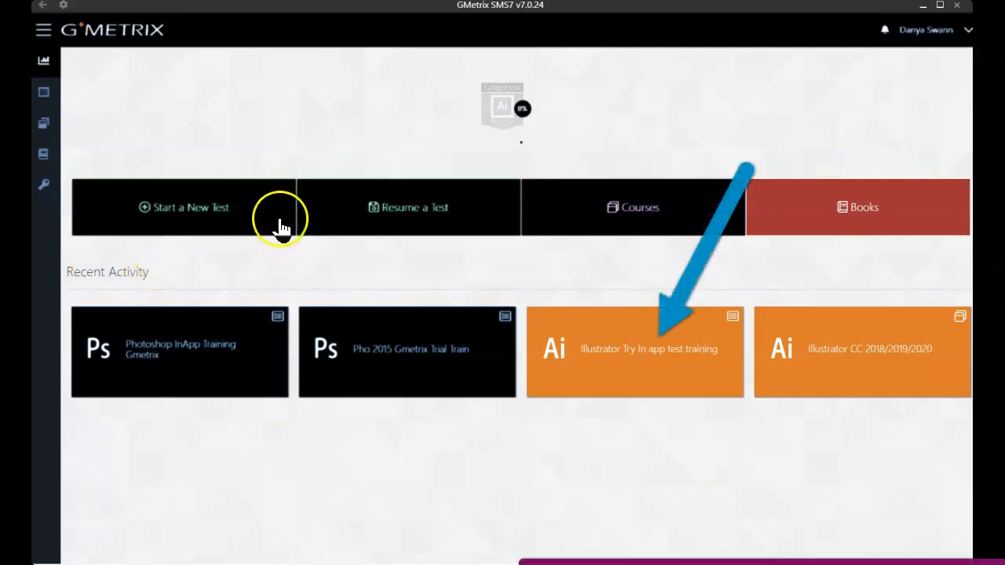
# - Start a new Illustrator Try In app test training in Training Mode from the Adobe CC 2018/2019/2020 Illustrator tests
pyautogui.click(234, 223)
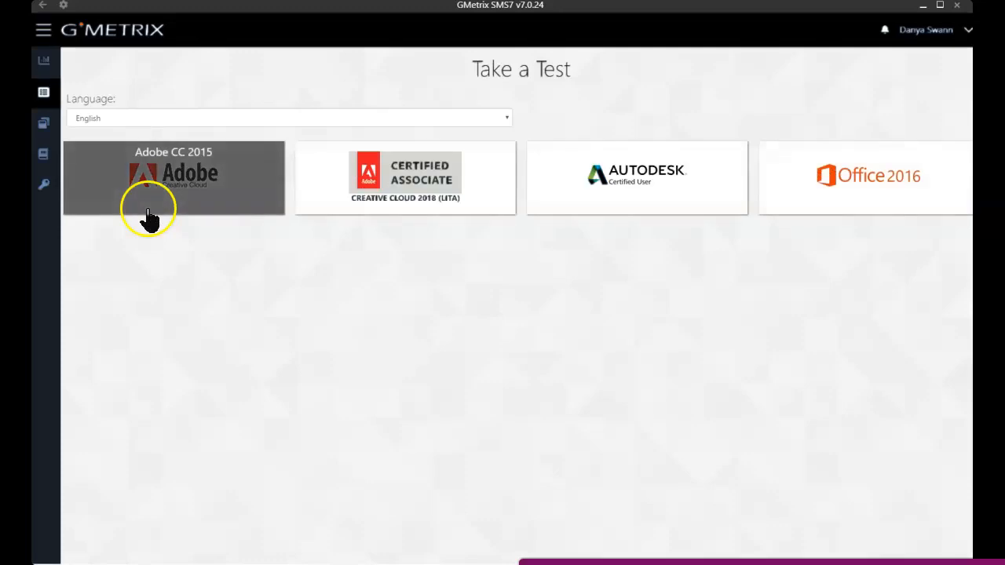
pyautogui.click(418, 198)
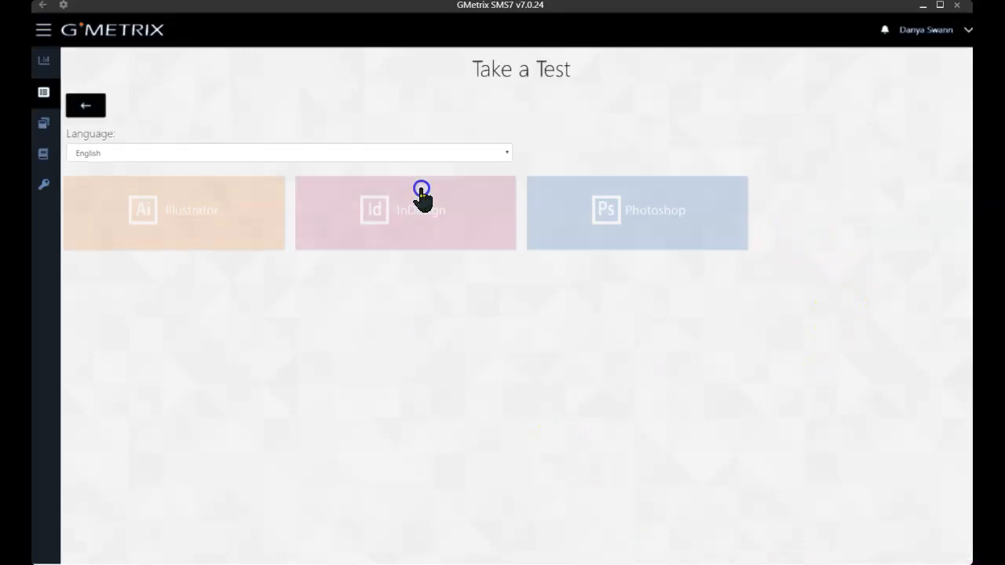
pyautogui.click(196, 225)
pyautogui.moveTo(375, 196)
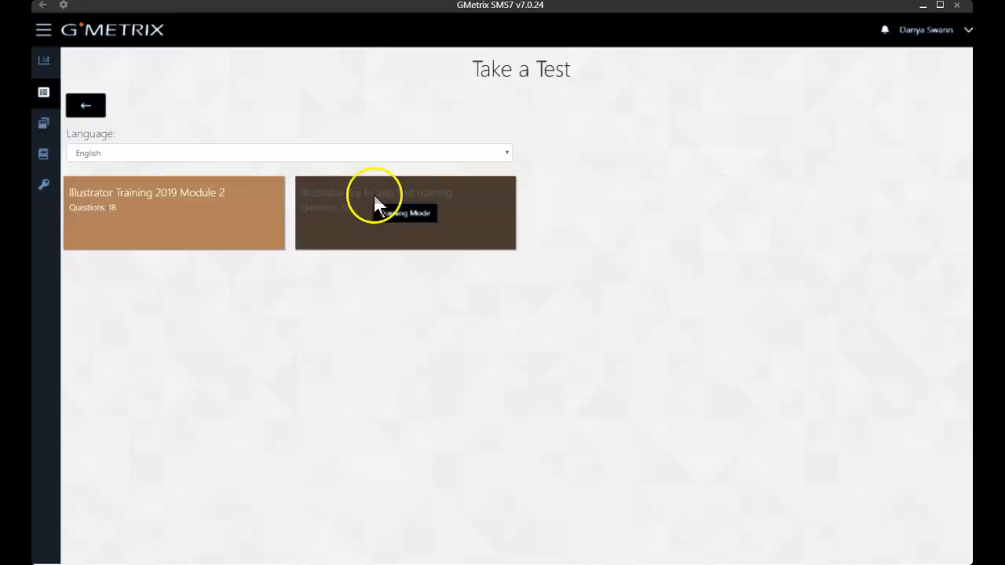
pyautogui.click(408, 215)
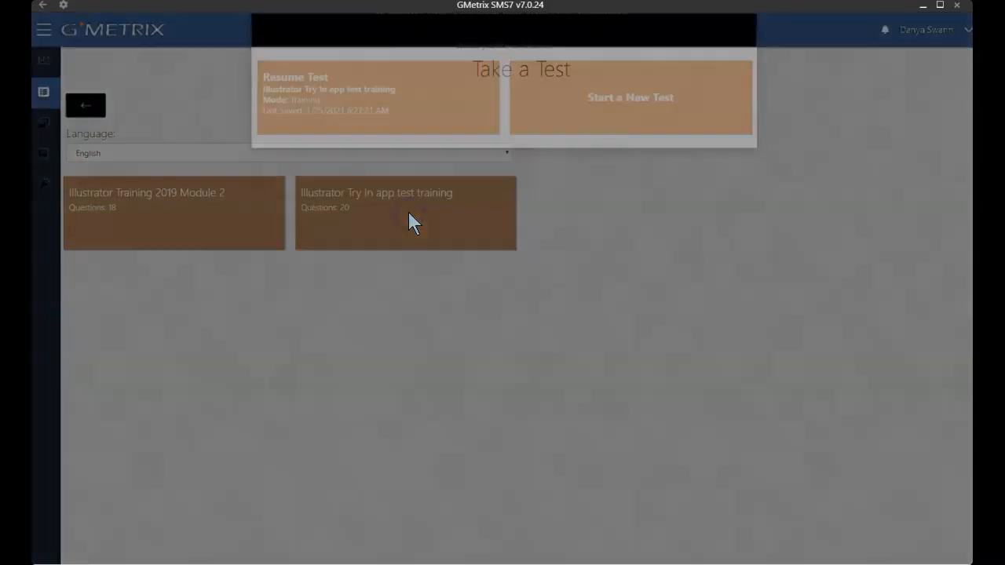
pyautogui.click(587, 154)
pyautogui.click(524, 124)
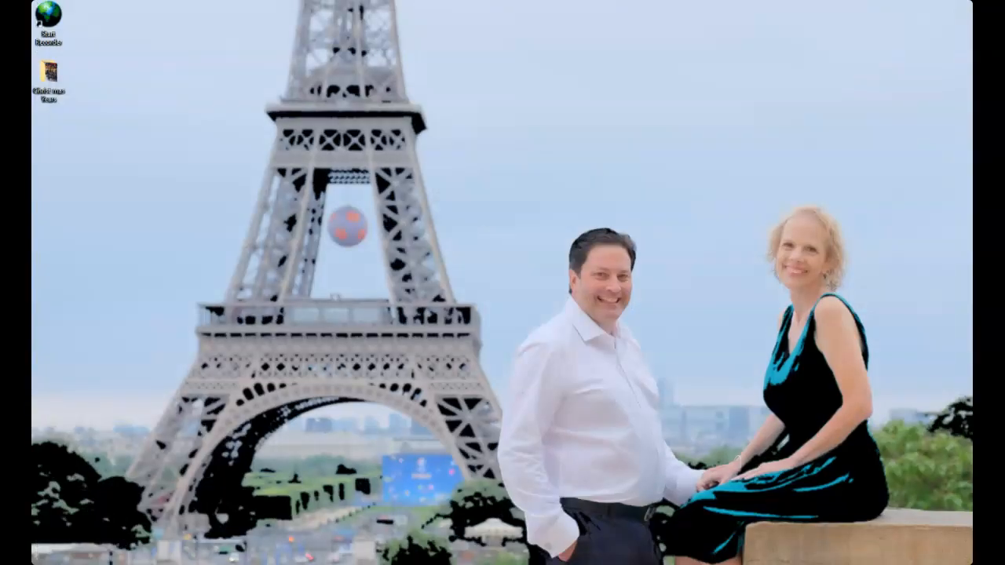
# - Lock the guides in the shark logo document, then submit task 2 and continue to the next task
pyautogui.moveTo(371, 564)
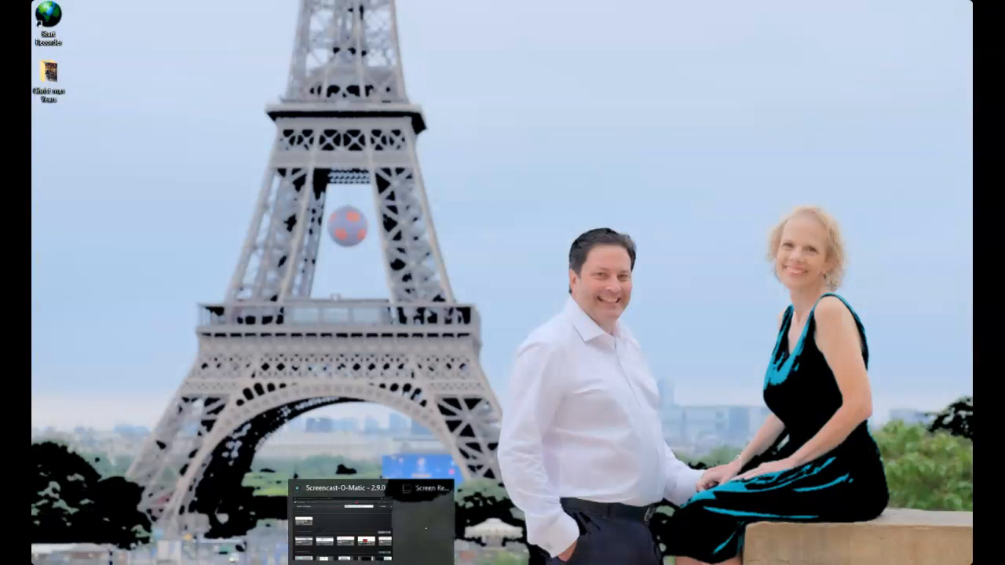
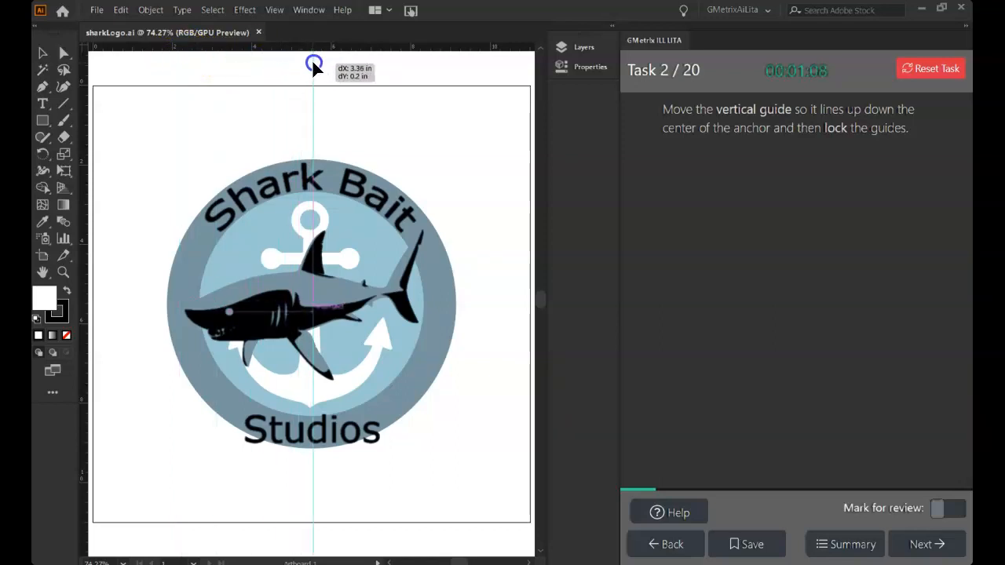
pyautogui.click(308, 10)
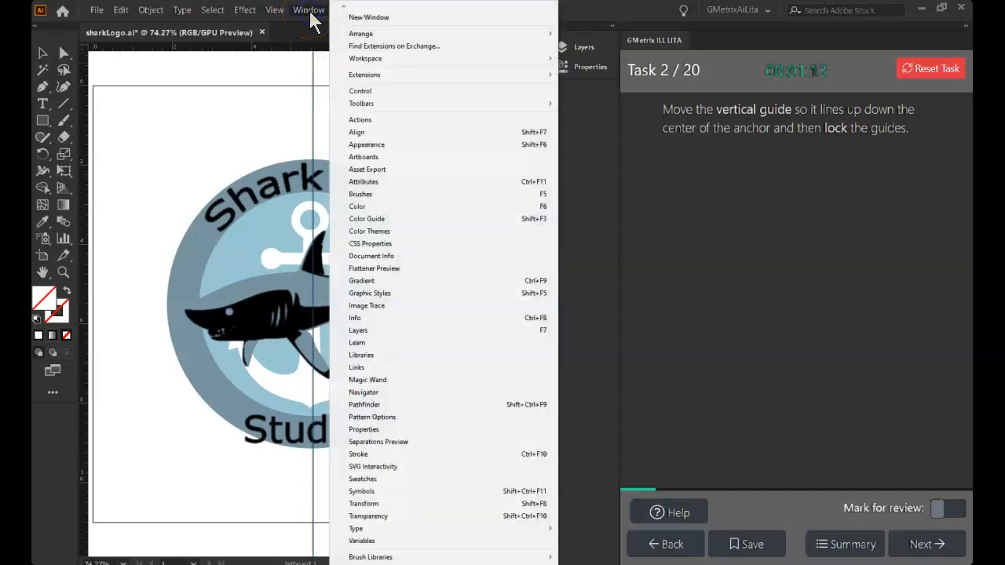
pyautogui.click(369, 283)
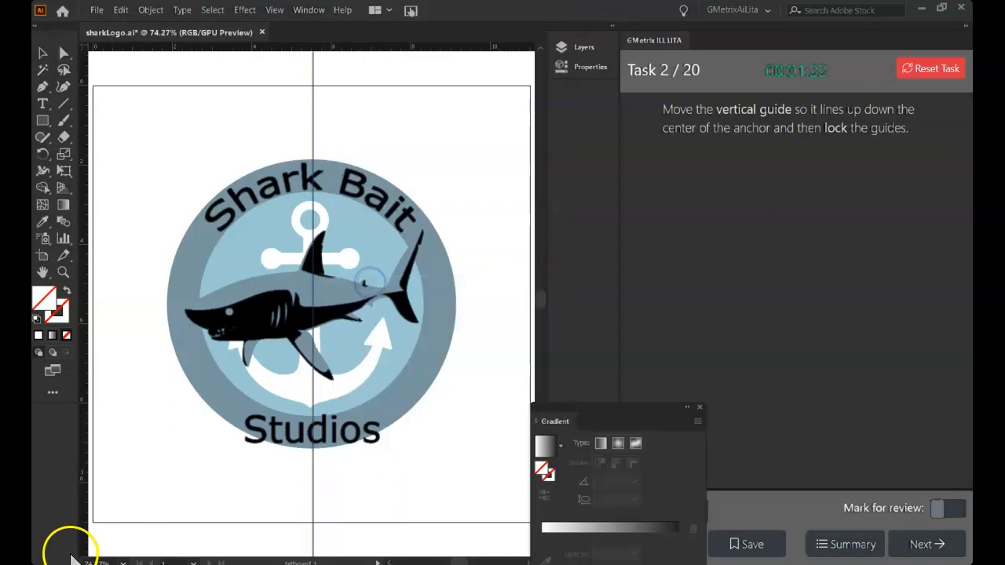
pyautogui.click(273, 10)
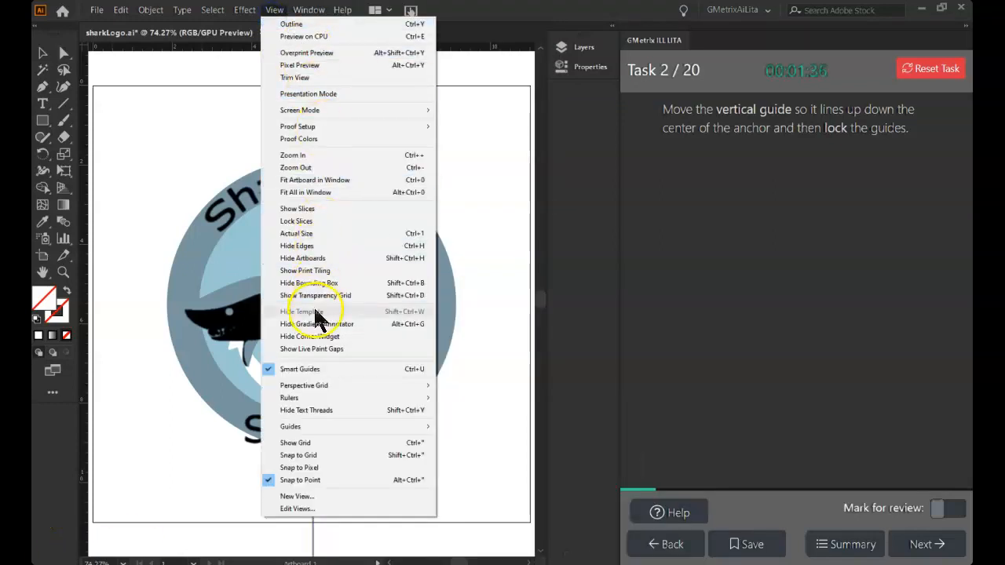
pyautogui.moveTo(310, 427)
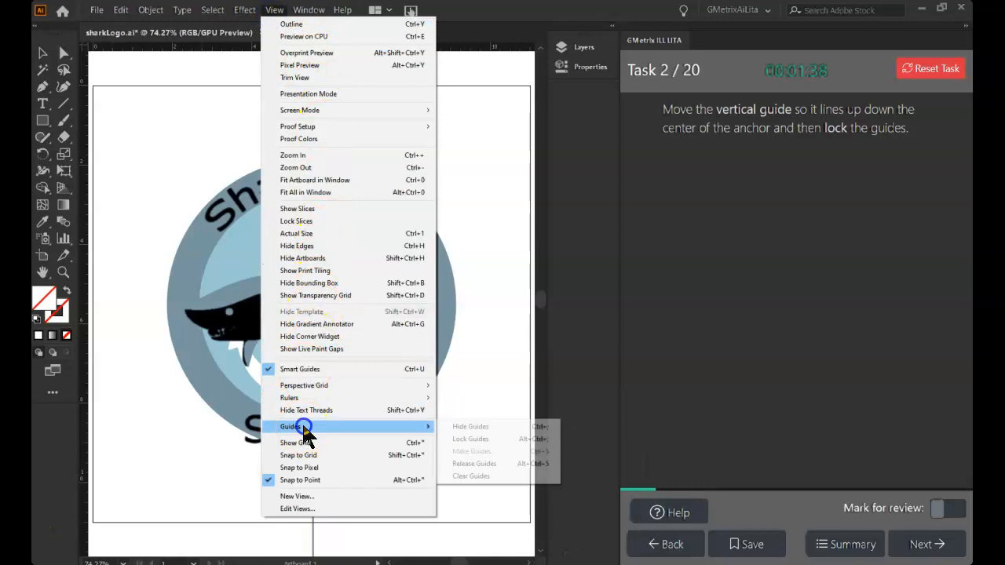
pyautogui.click(479, 443)
pyautogui.click(927, 544)
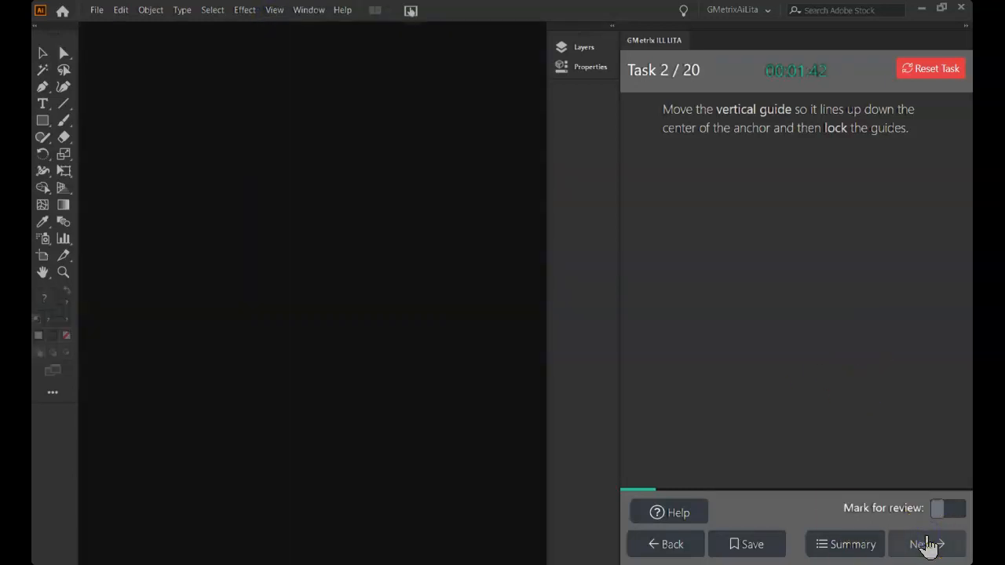
pyautogui.click(926, 348)
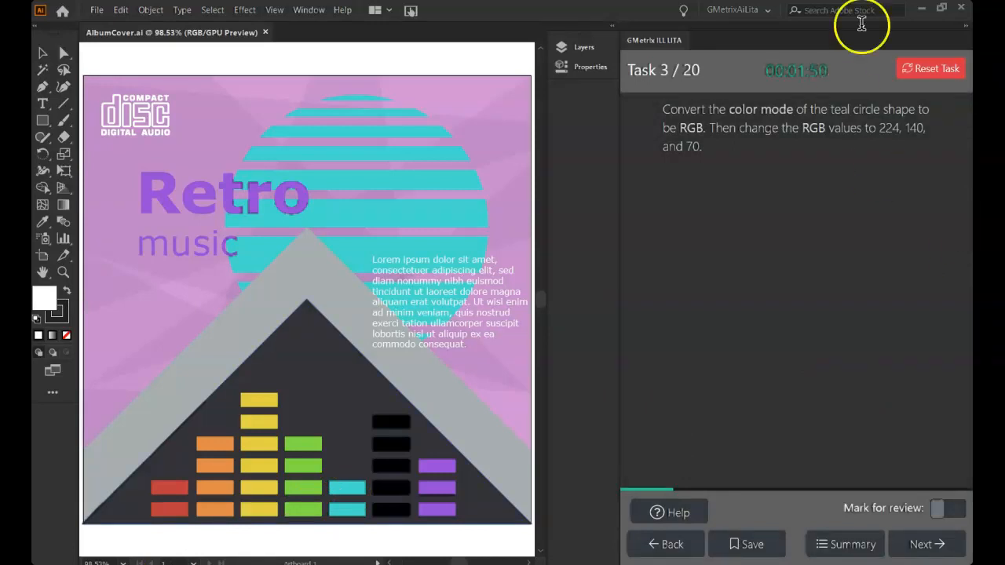
# - Select the teal striped circle on the album cover and convert its color mode to RGB
pyautogui.click(400, 190)
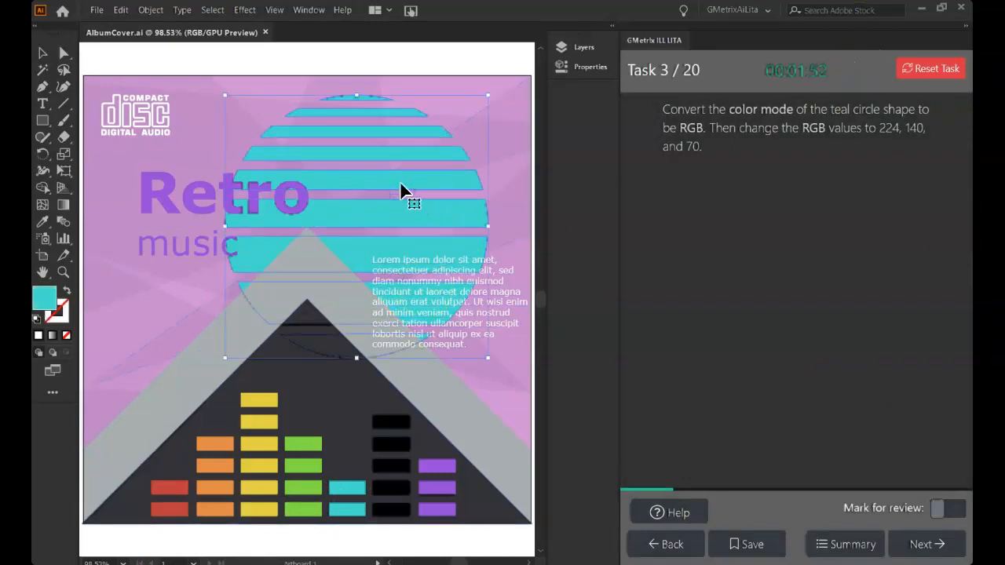
pyautogui.rightClick(400, 191)
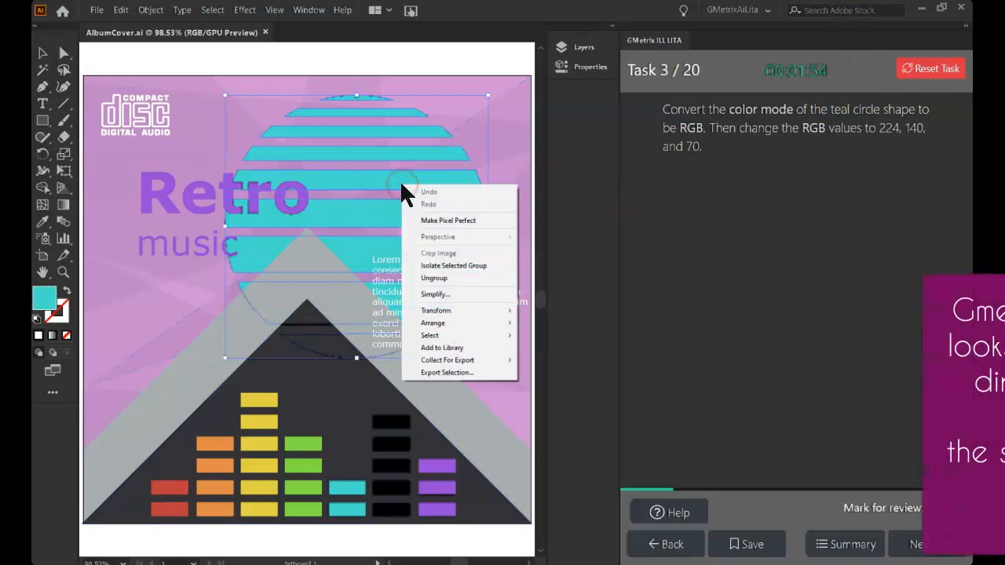
pyautogui.click(400, 190)
pyautogui.click(115, 130)
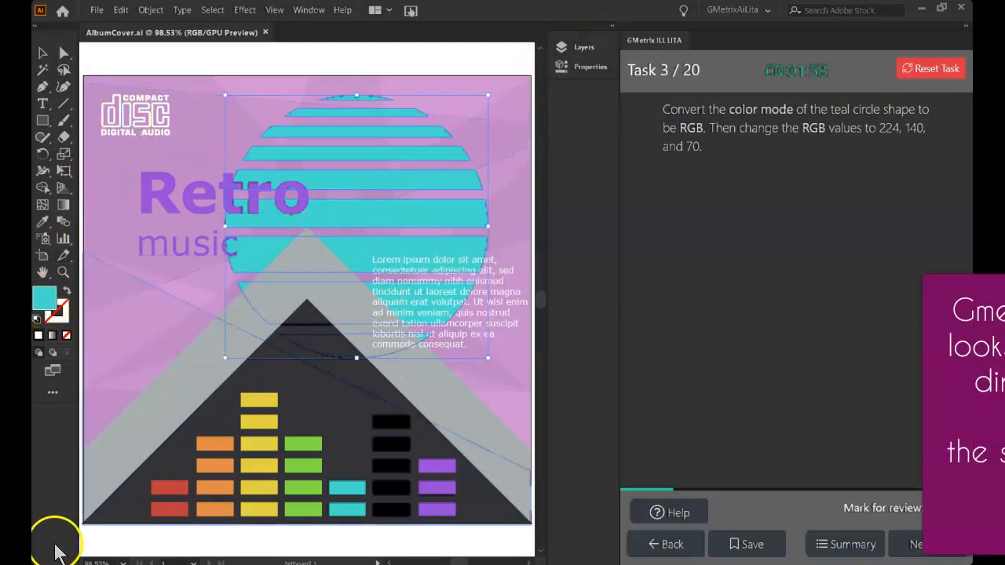
pyautogui.scroll(1, 141, 487)
pyautogui.click(309, 10)
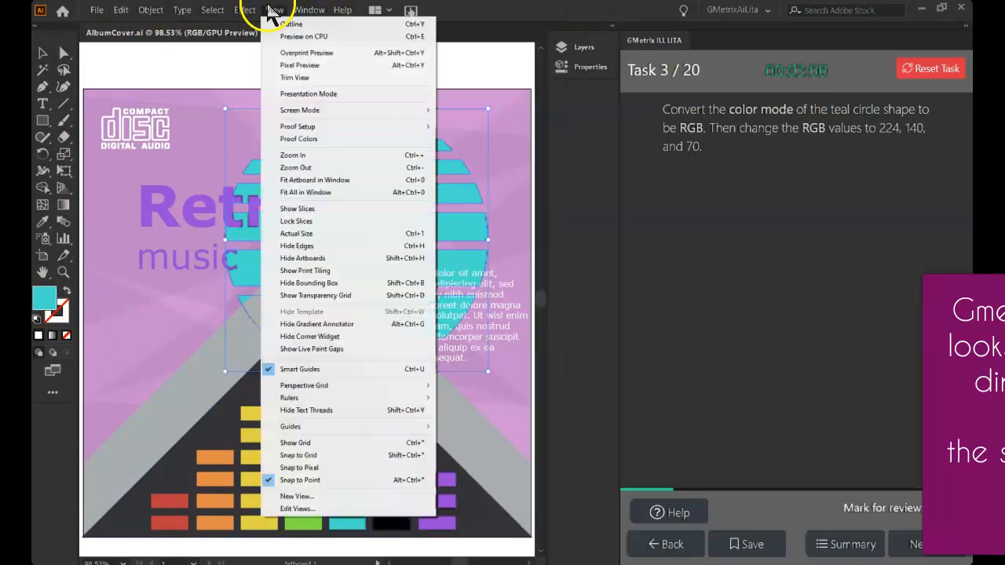
pyautogui.click(366, 207)
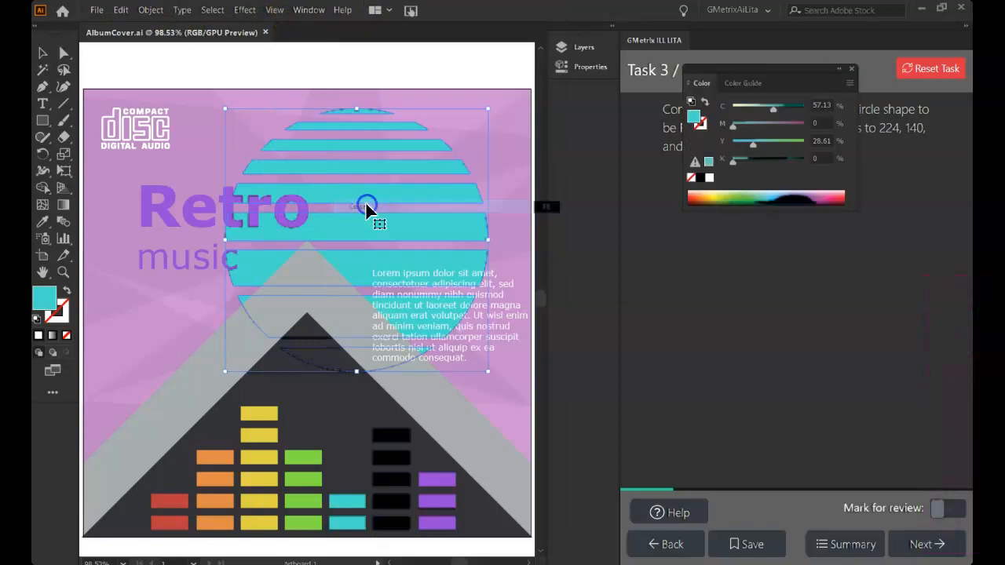
pyautogui.moveTo(800, 68); pyautogui.dragTo(451, 63)
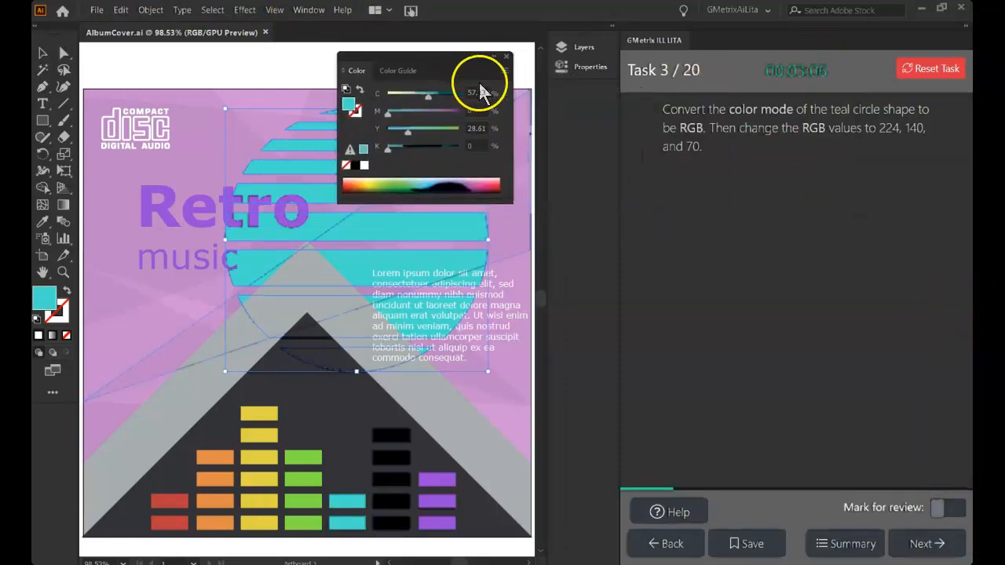
pyautogui.click(503, 70)
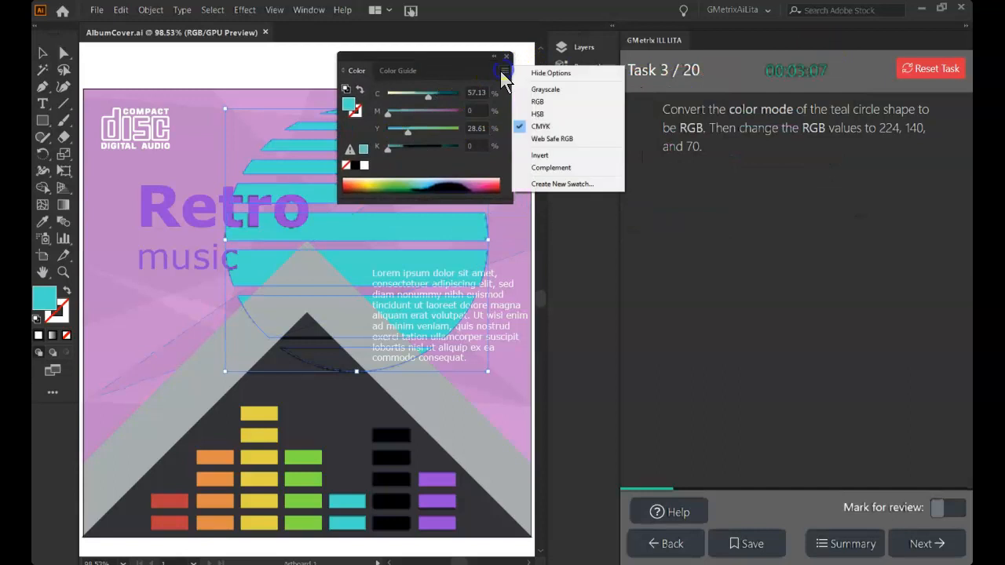
pyautogui.click(532, 101)
# - Set the circle's RGB values to 224, 140 and 70, then submit task 3 and continue to the next task
pyautogui.doubleClick(467, 92)
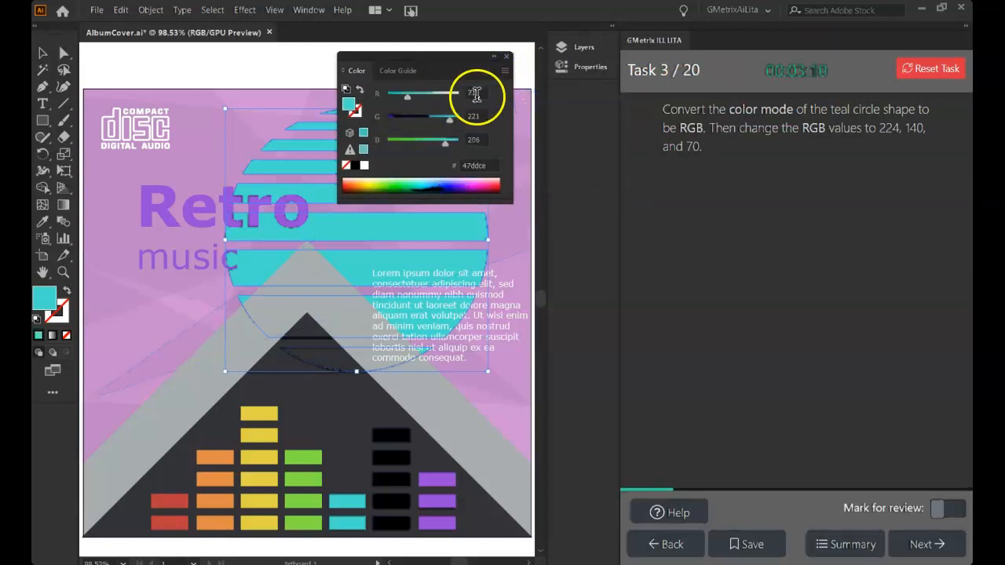
pyautogui.write('224')
pyautogui.press('Tab')
pyautogui.write('140')
pyautogui.click(491, 139)
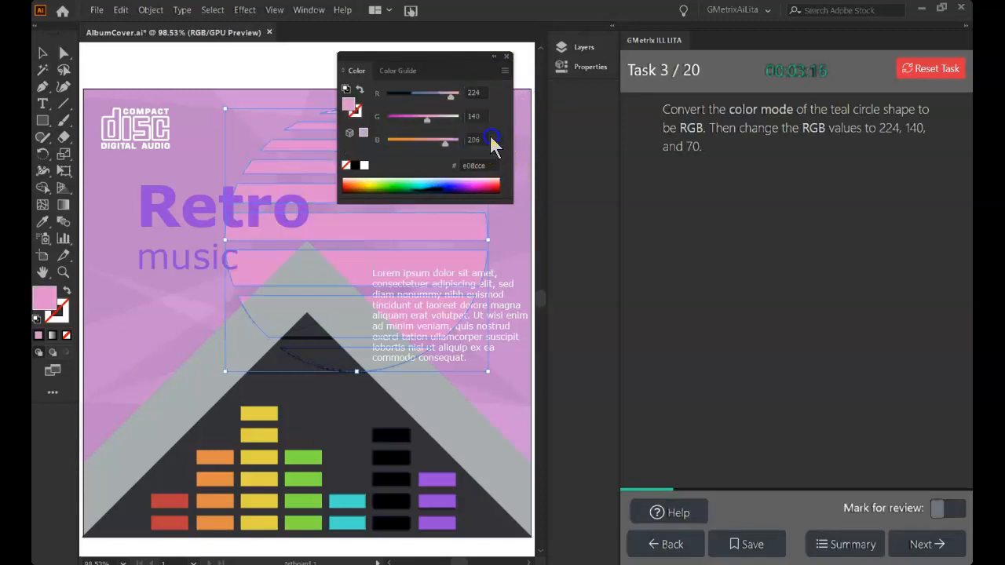
pyautogui.write('70')
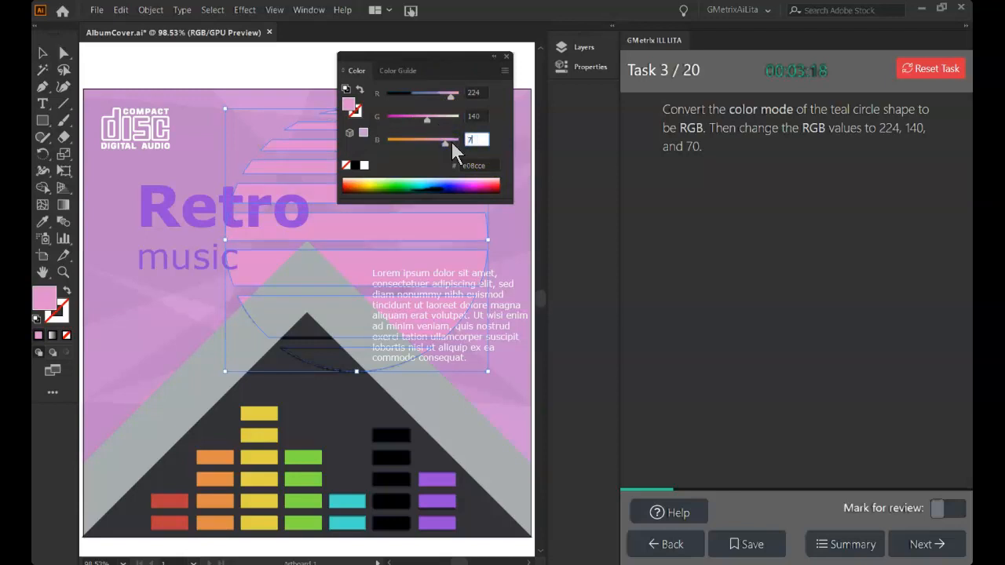
pyautogui.click(505, 57)
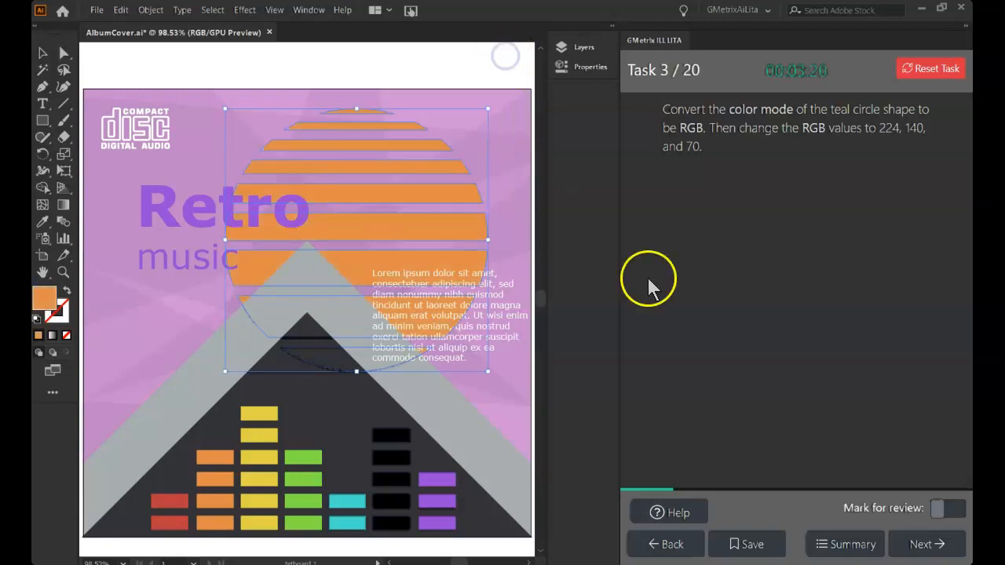
pyautogui.click(920, 543)
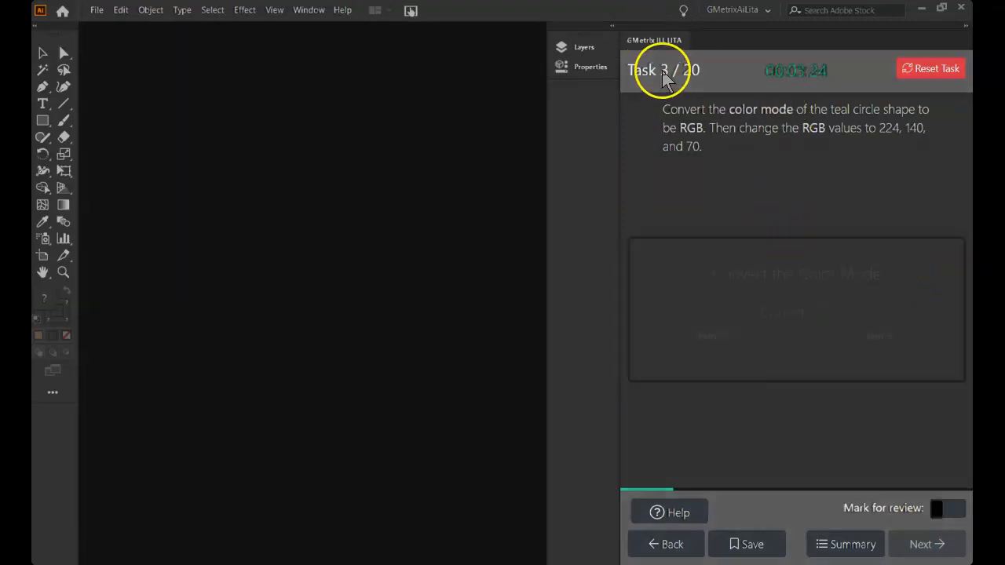
pyautogui.click(915, 350)
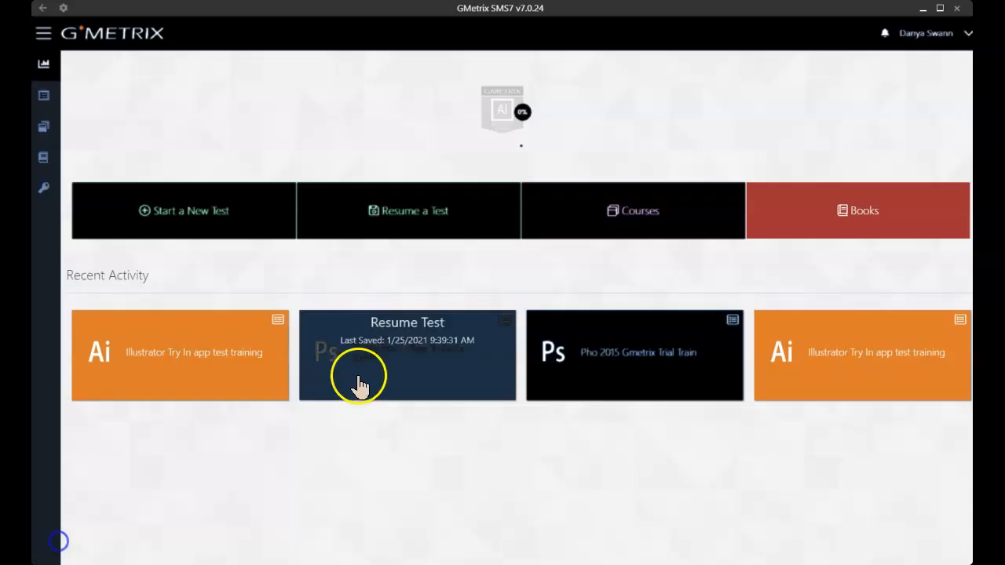
# - Resume the saved Photoshop InApp Training Gmetrix test from the recent activity
pyautogui.click(363, 375)
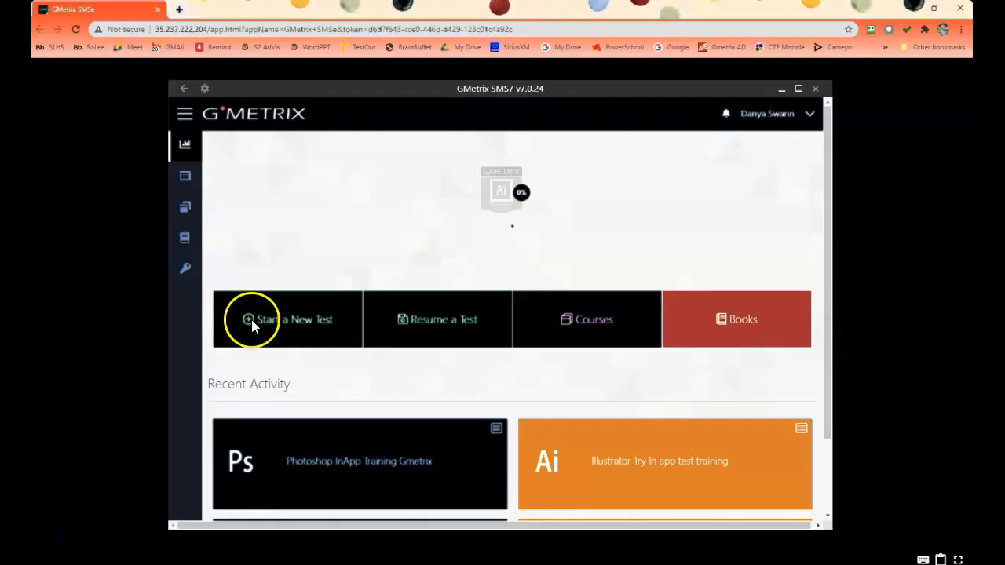
# - Resume the saved PPT2016 InApp Training All test in Training Mode from the PowerPoint tests
pyautogui.click(251, 318)
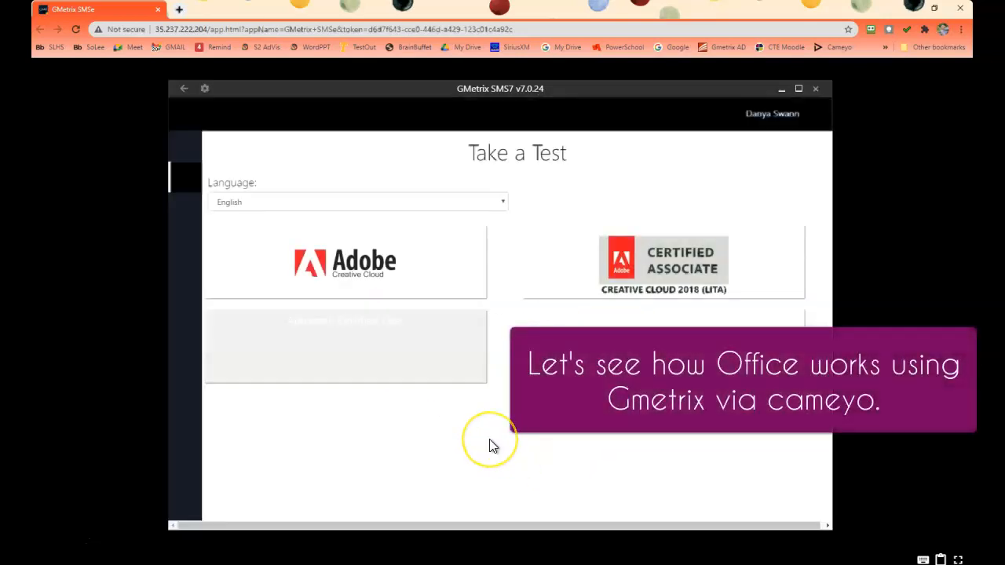
pyautogui.click(664, 351)
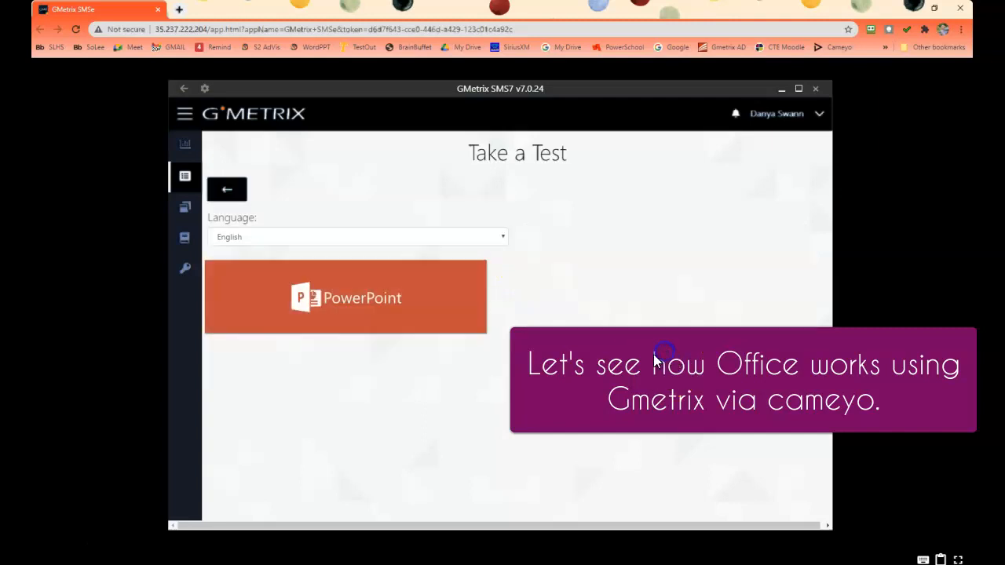
pyautogui.click(334, 307)
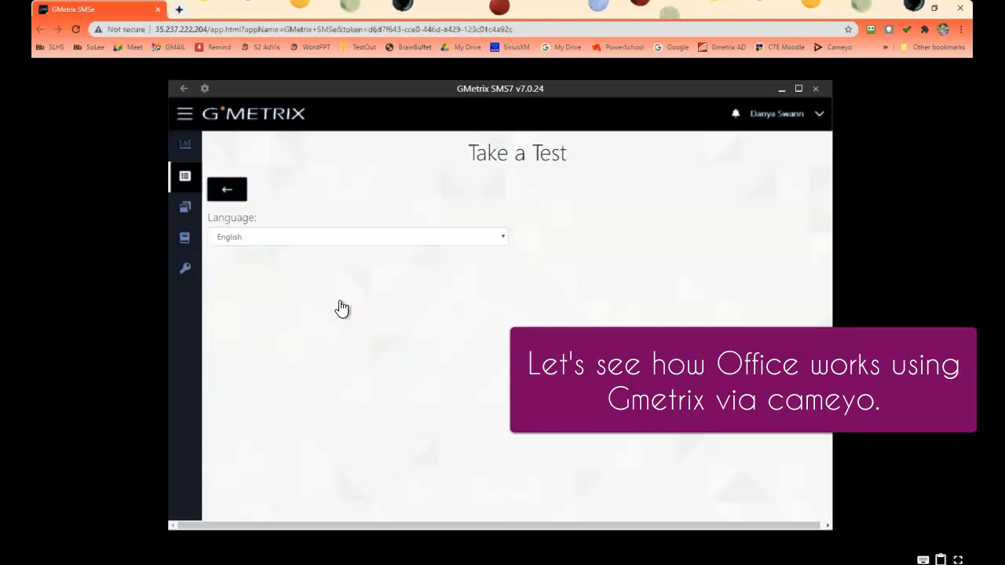
pyautogui.click(349, 308)
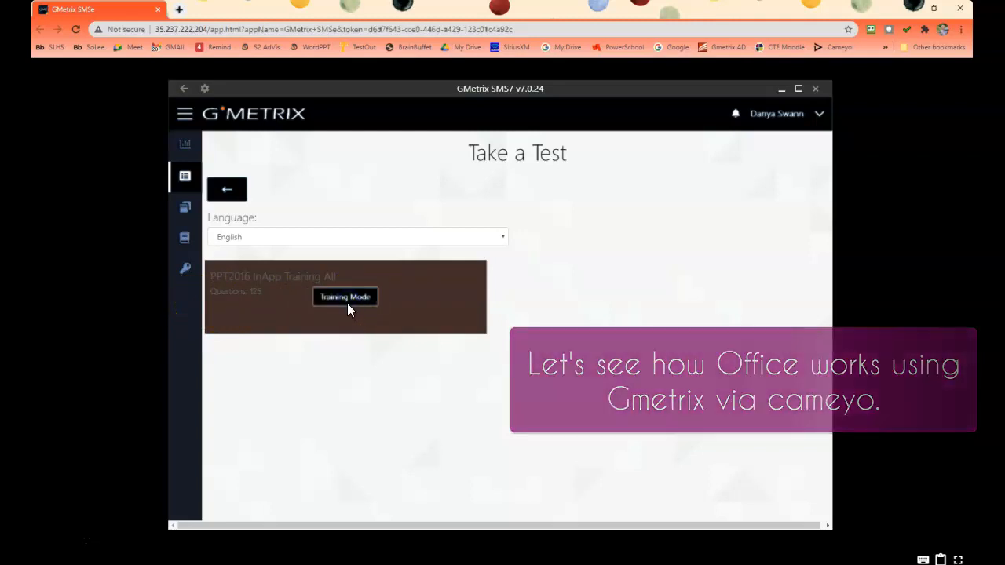
pyautogui.click(245, 296)
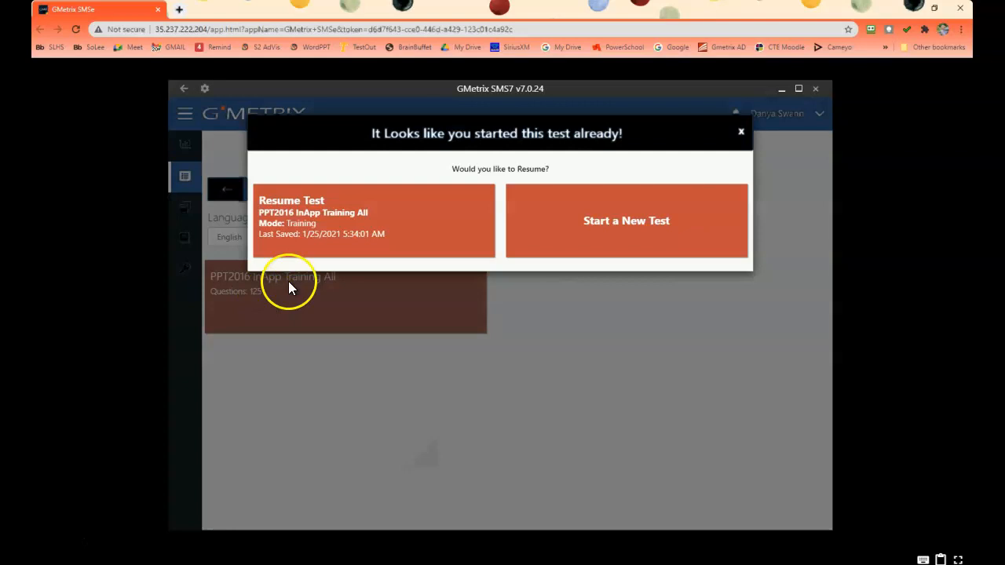
pyautogui.click(356, 220)
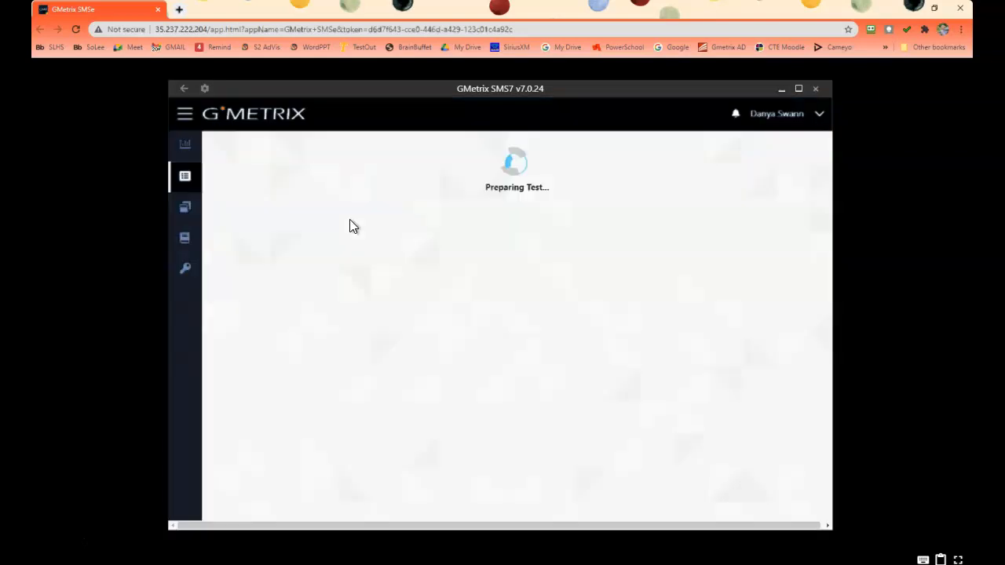
pyautogui.click(468, 258)
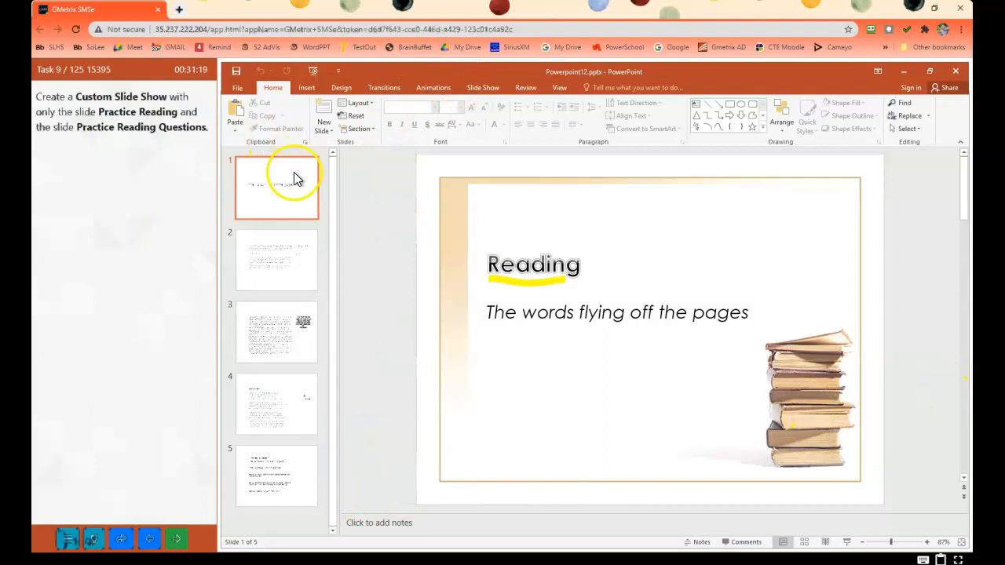
# - Create a custom slide show with only the Practice Reading and Practice Reading Questions slides, then submit task 9 and continue
pyautogui.click(482, 88)
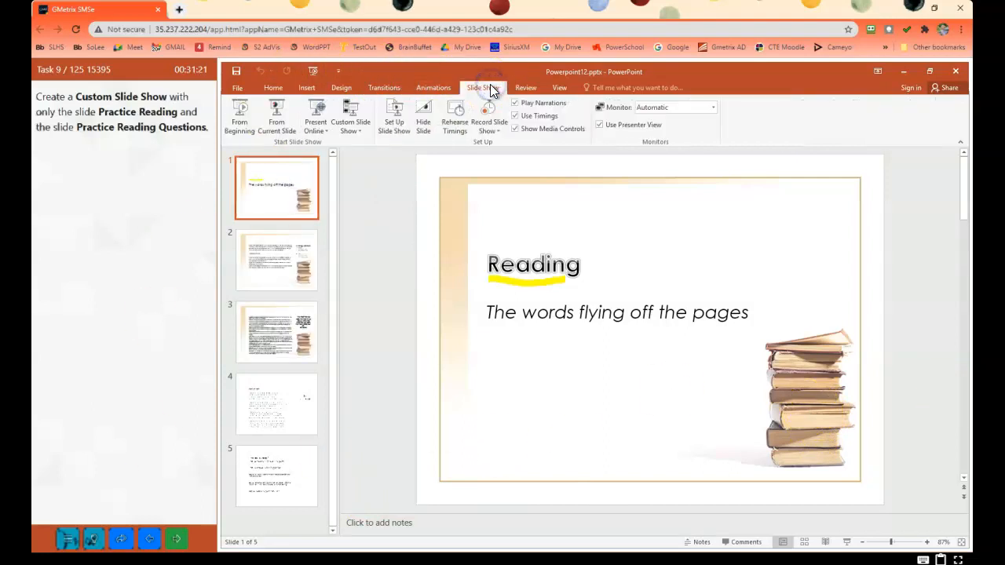
pyautogui.click(369, 130)
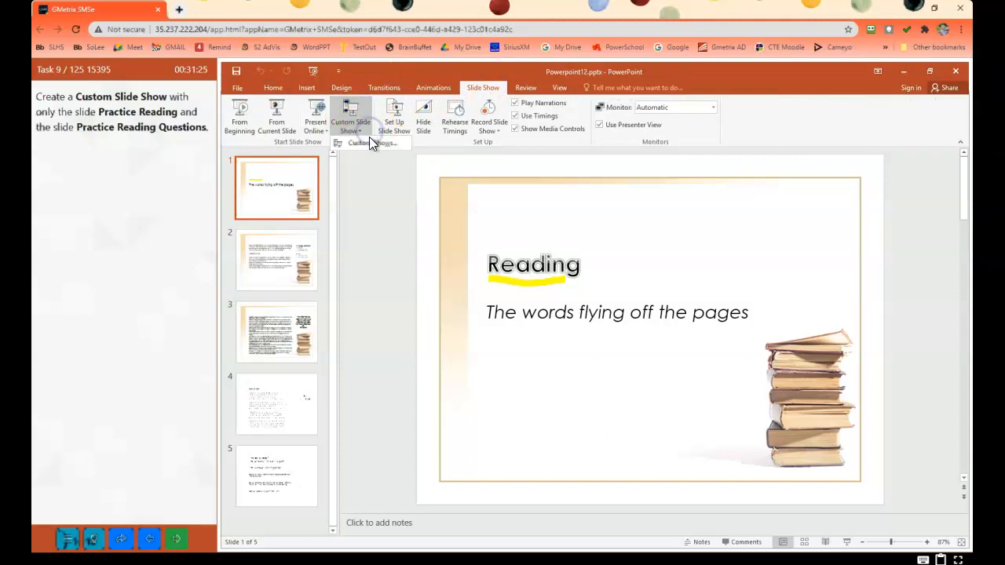
pyautogui.click(371, 145)
pyautogui.click(669, 285)
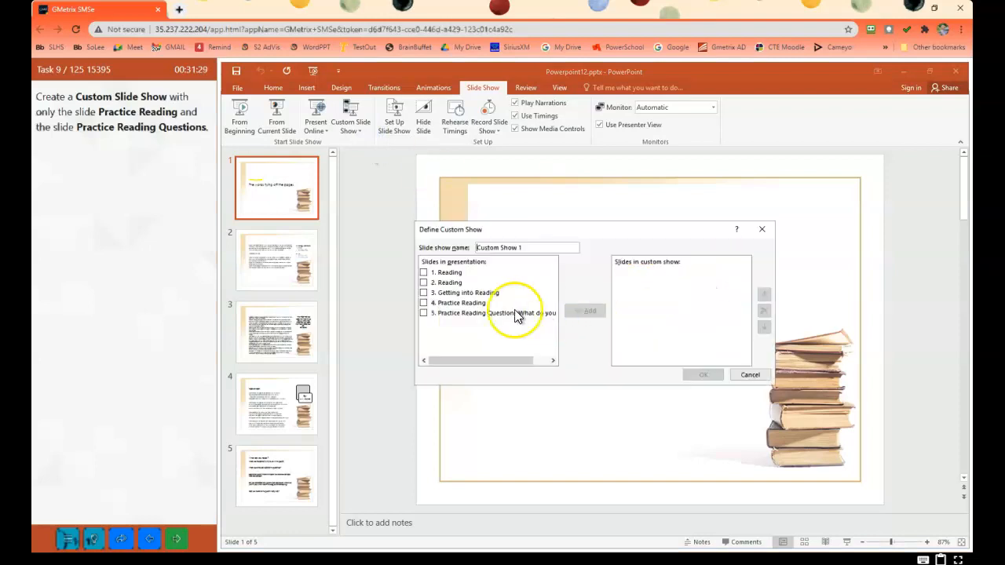
pyautogui.click(425, 303)
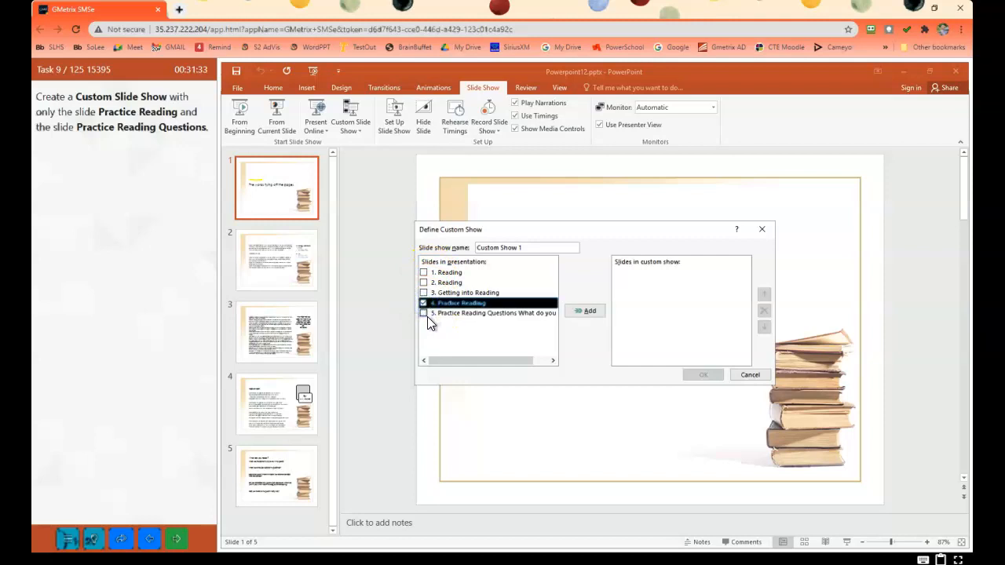
pyautogui.click(428, 314)
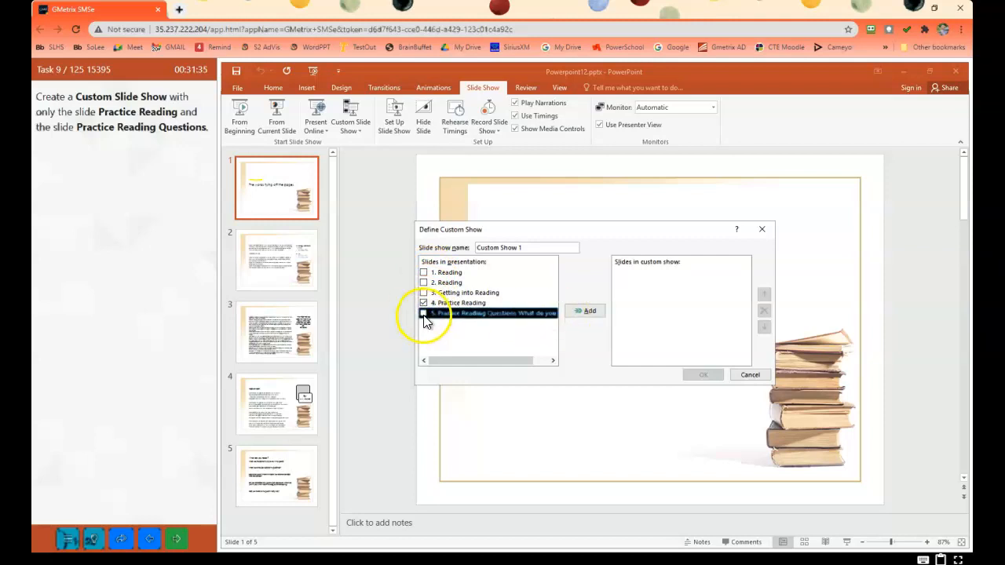
pyautogui.click(588, 312)
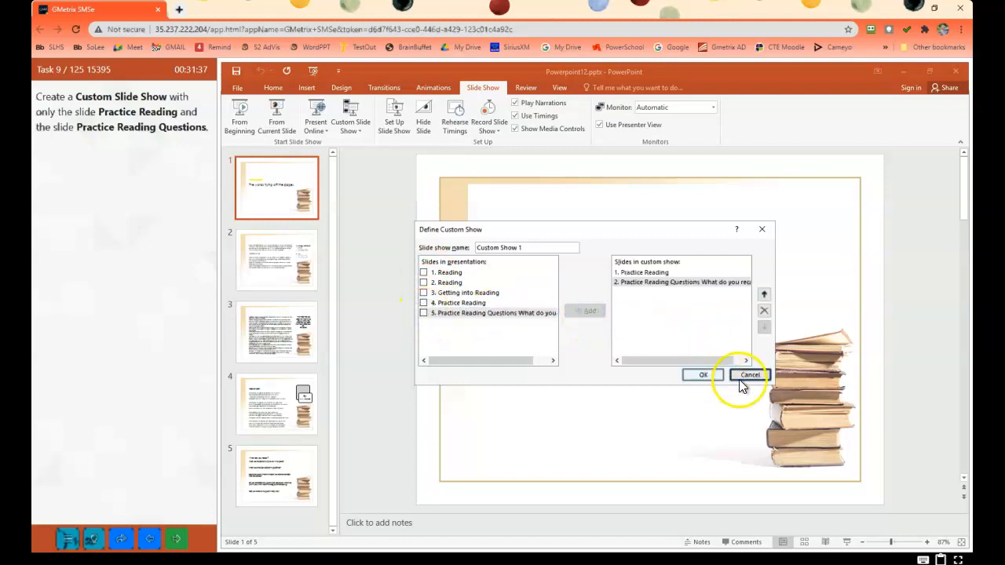
pyautogui.click(701, 376)
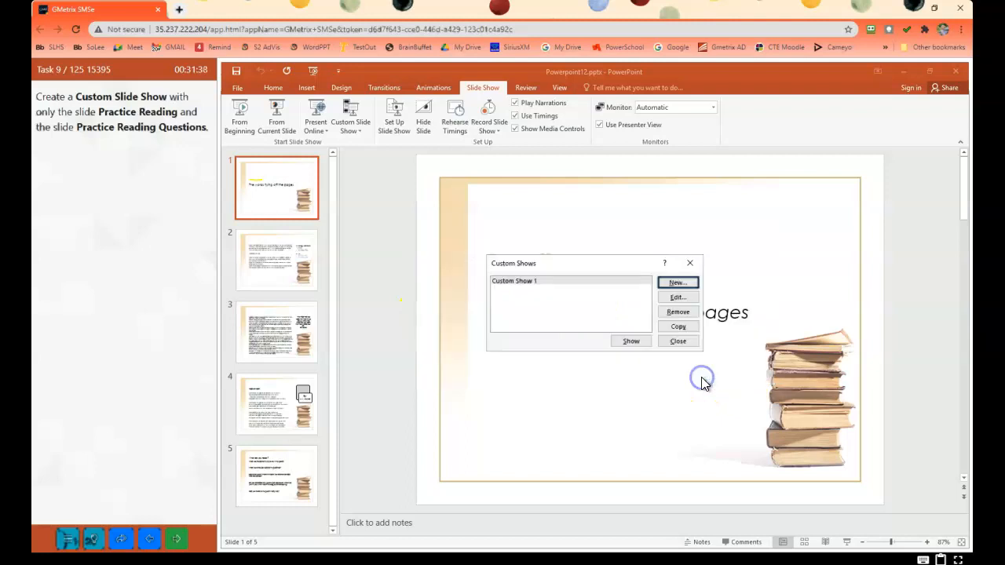
pyautogui.click(674, 343)
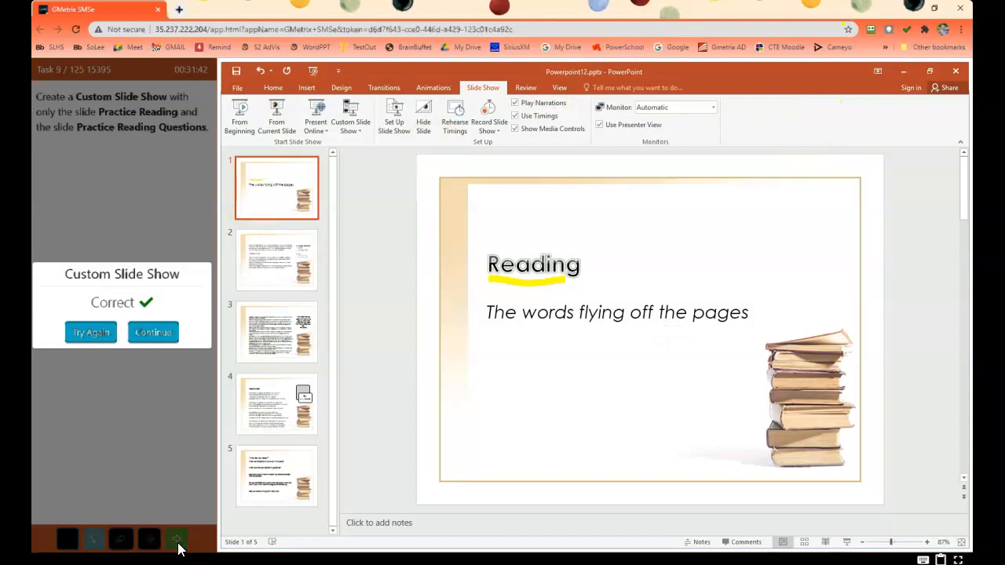
pyautogui.click(161, 331)
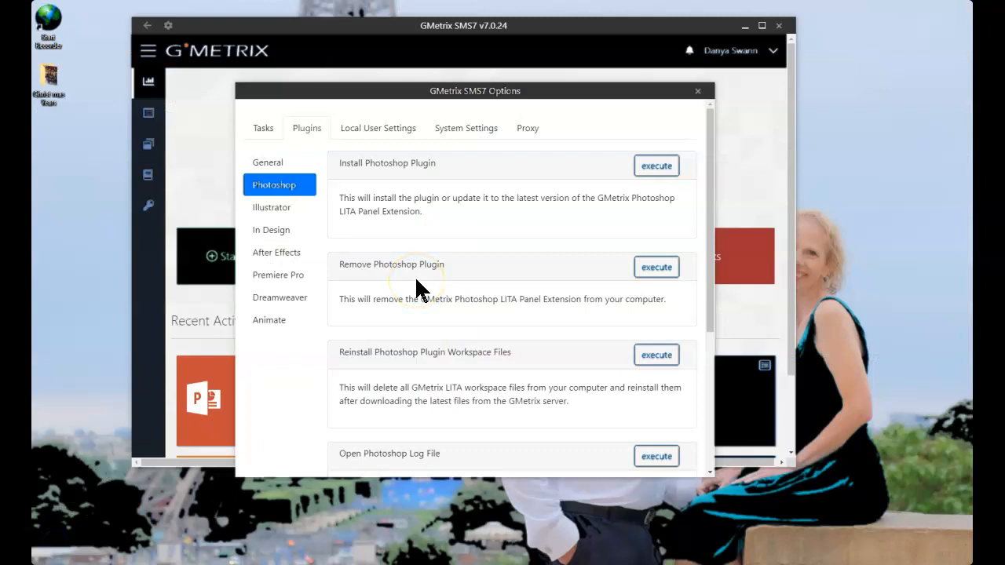
# - Reopen the GMetrix SMS7 options and review the maintenance tasks for sample documents, templates folder, cache and log file
pyautogui.click(698, 92)
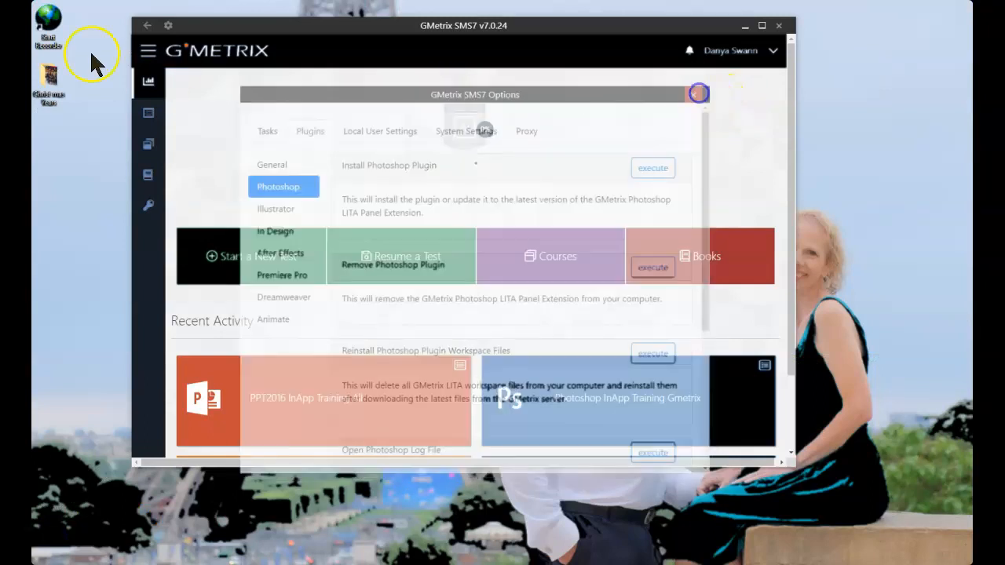
pyautogui.click(168, 26)
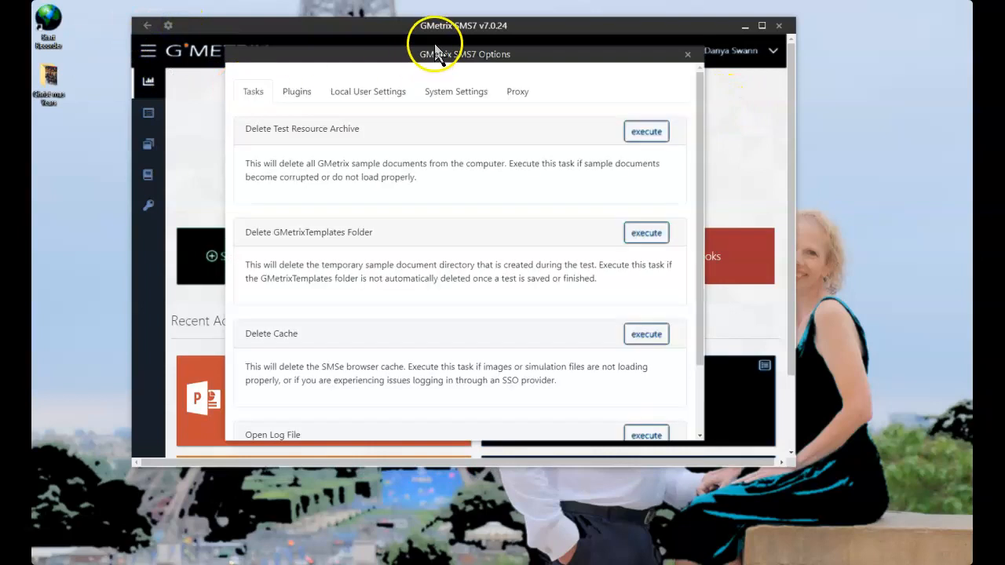
pyautogui.scroll(-2, 264, 353)
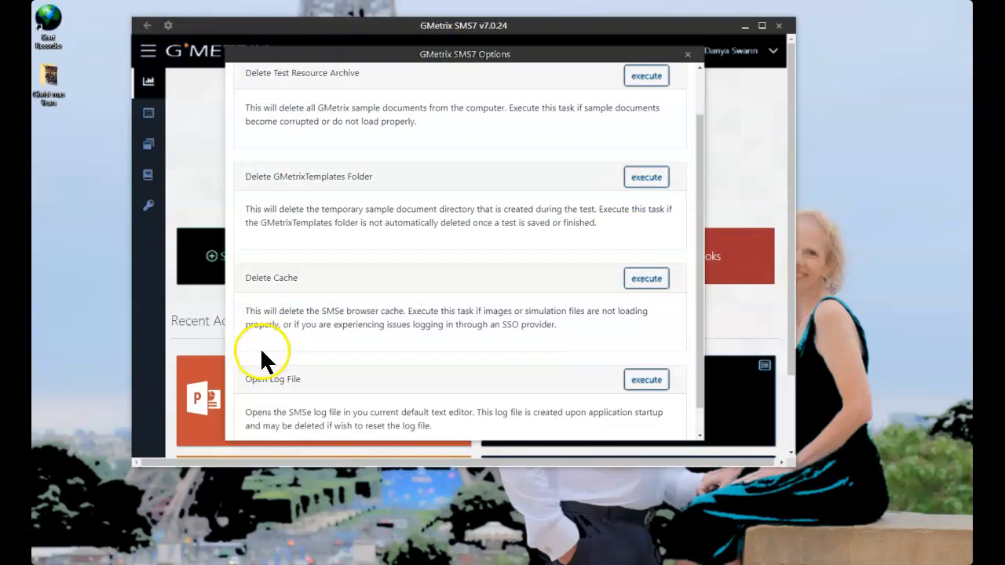
pyautogui.scroll(2, 291, 275)
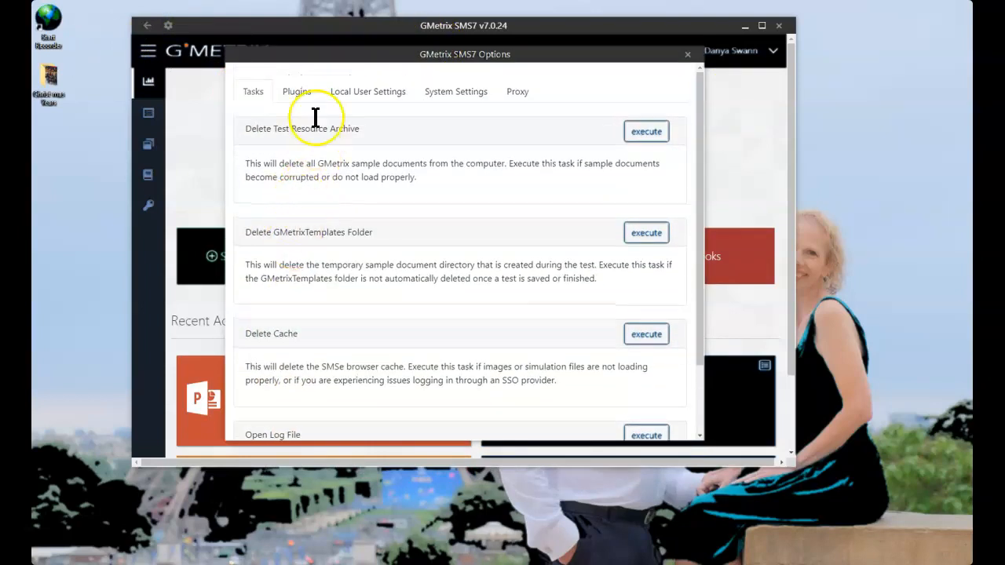
# - Run the general repair of the plugin registries in the GMetrix plugin options
pyautogui.click(303, 93)
pyautogui.click(264, 128)
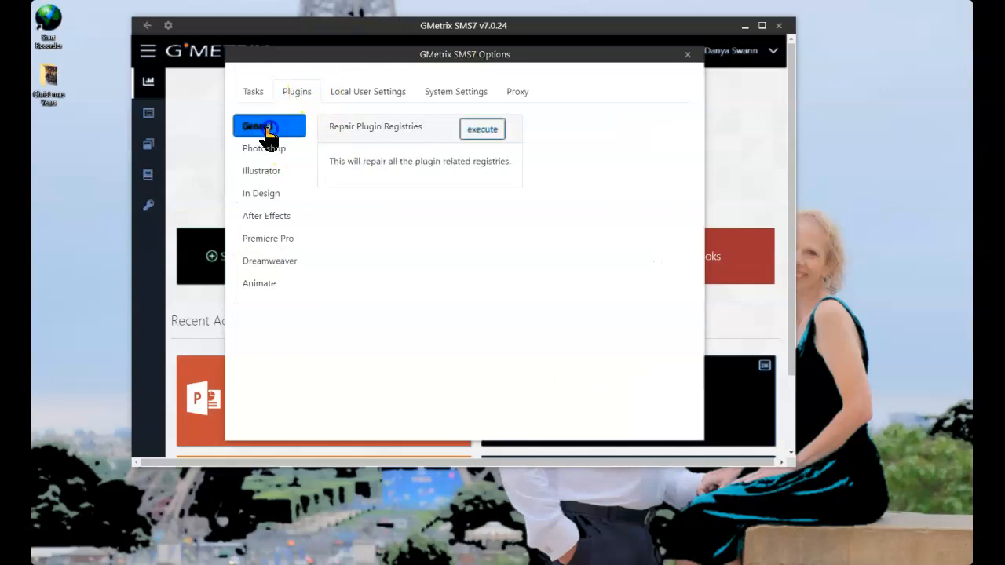
pyautogui.click(496, 132)
# - Review the Illustrator plugin options down to the executable path, and run the Illustrator plugin installation
pyautogui.click(255, 148)
pyautogui.click(265, 172)
pyautogui.click(268, 174)
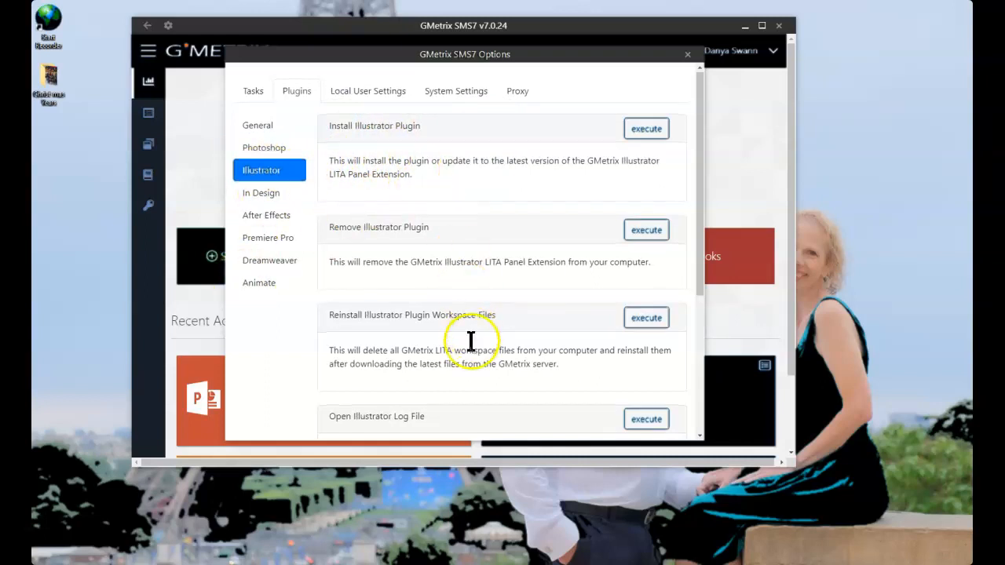
pyautogui.scroll(-2, 464, 361)
pyautogui.scroll(-1, 505, 360)
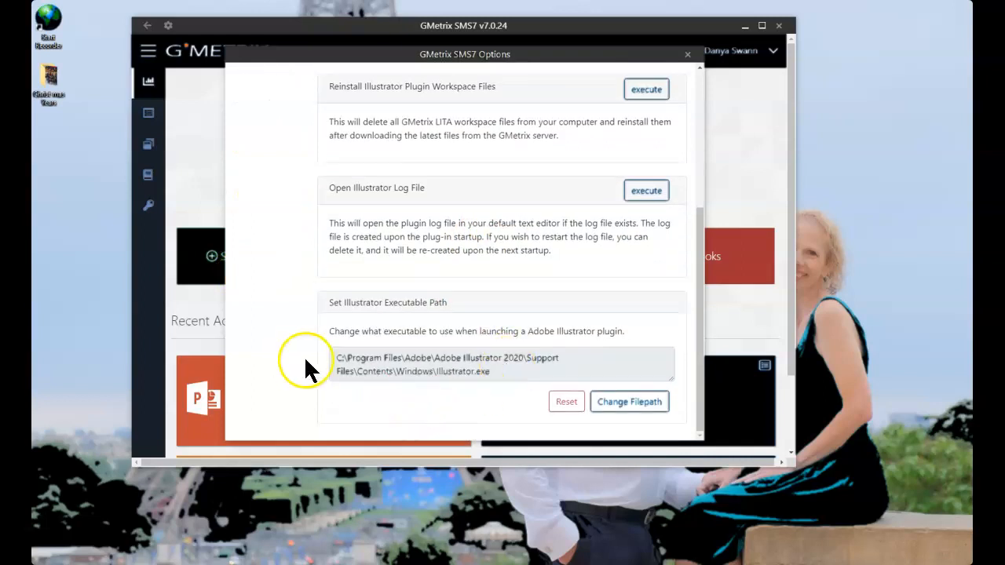
pyautogui.scroll(3, 429, 315)
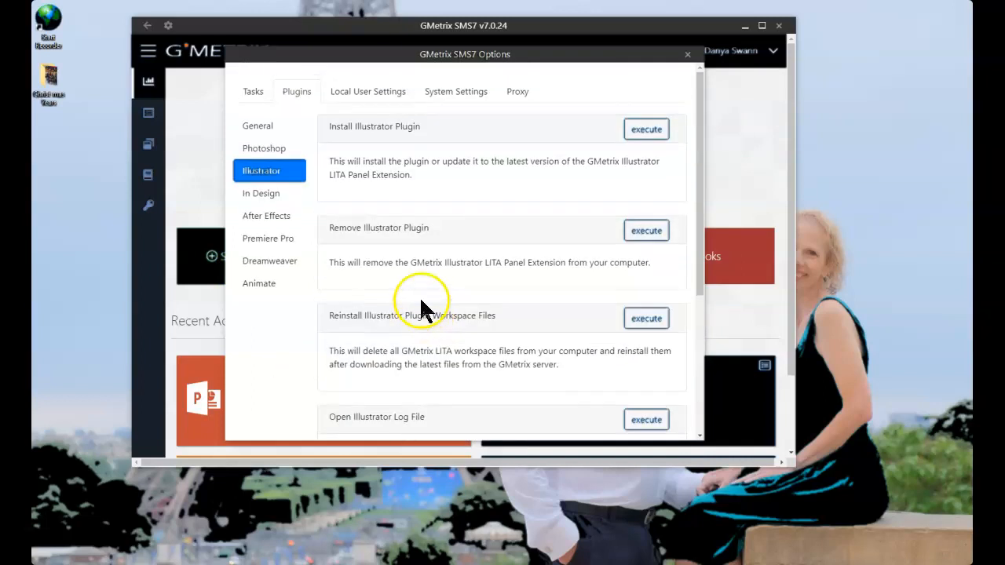
pyautogui.click(643, 132)
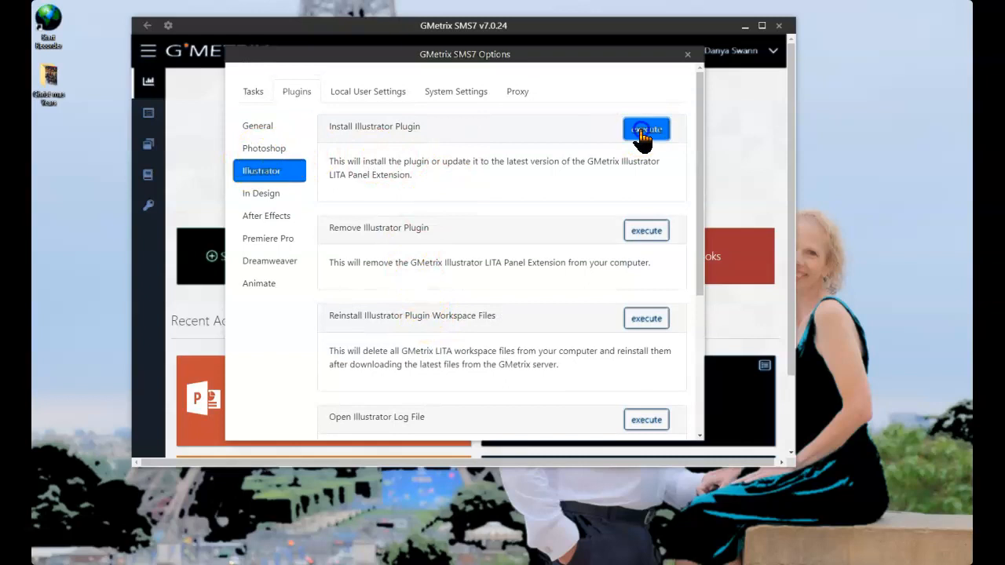